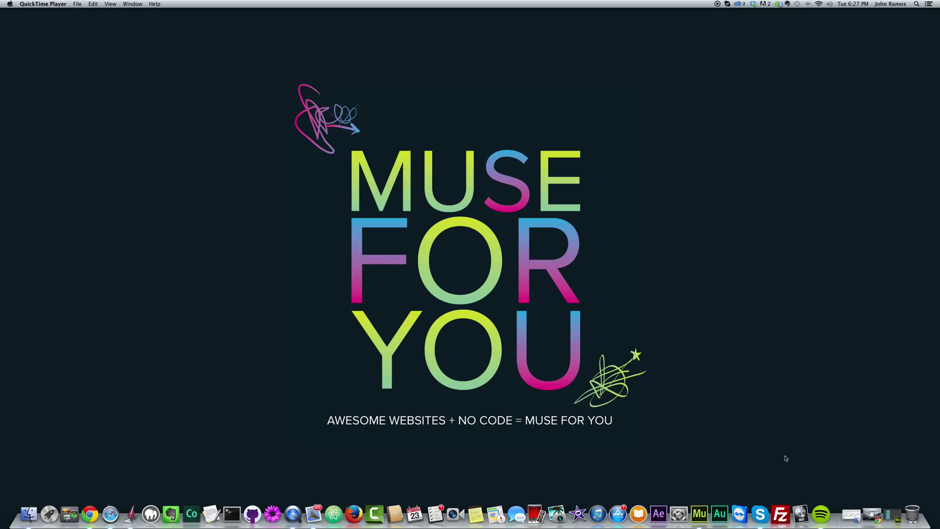
- Restore the Chrome preview and scroll through the desk, wooden planks, sea and misty forest slides
click(872, 514)
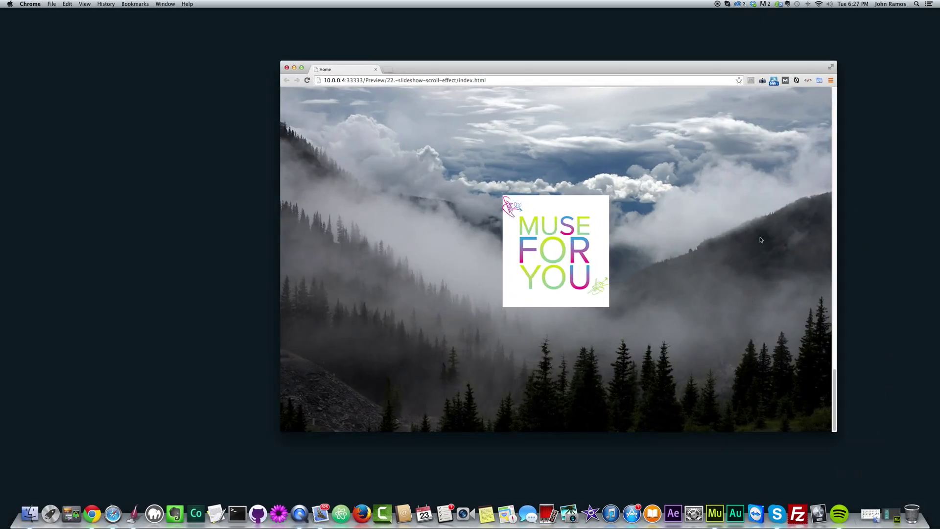
mouse_move(830, 393)
mouse_down()
mouse_move(835, 289)
mouse_move(816, 119)
mouse_move(825, 93)
mouse_move(834, 115)
mouse_move(833, 96)
mouse_move(842, 230)
mouse_move(833, 397)
mouse_move(831, 84)
mouse_move(827, 379)
mouse_up()
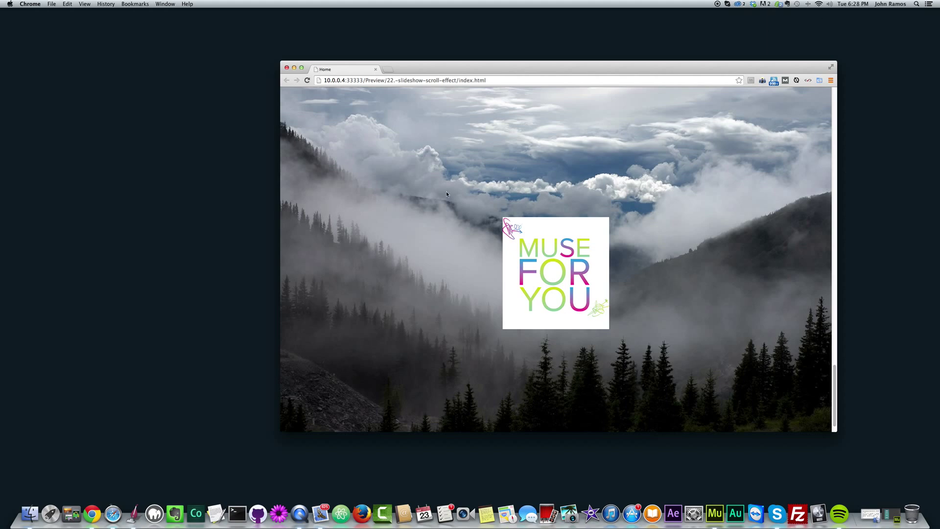
- Switch to Adobe Muse to show the Slideshow Scroll Effect Home page in Design view
click(715, 512)
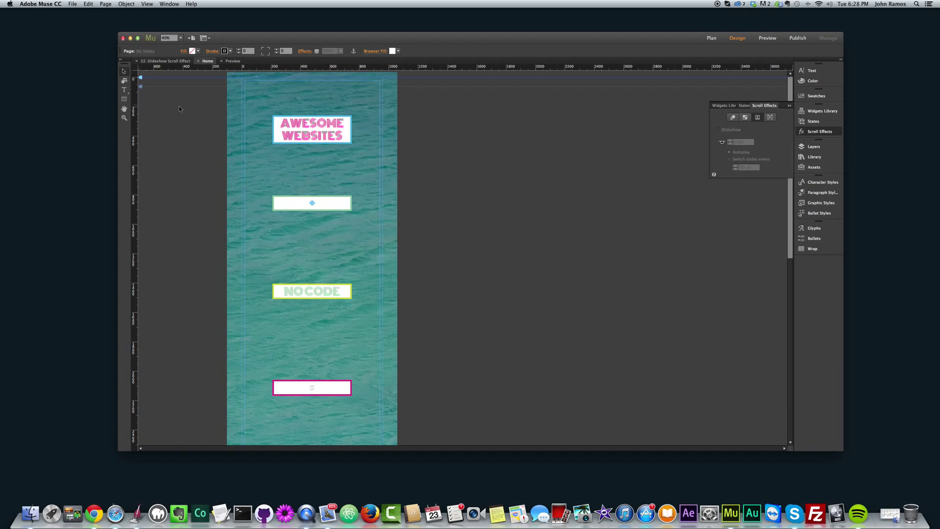
- Draw a 600 px tall white rectangle across the top of the Home page
click(124, 100)
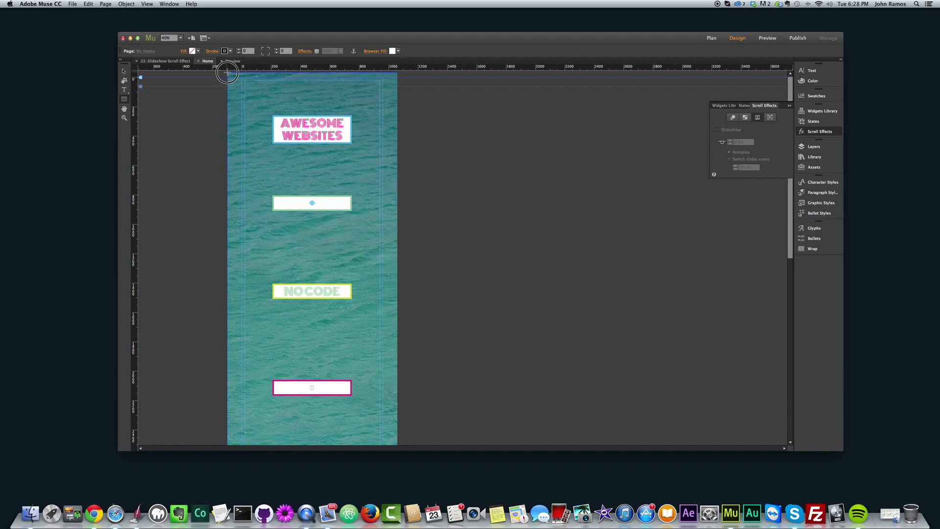
drag(227, 72, 395, 162)
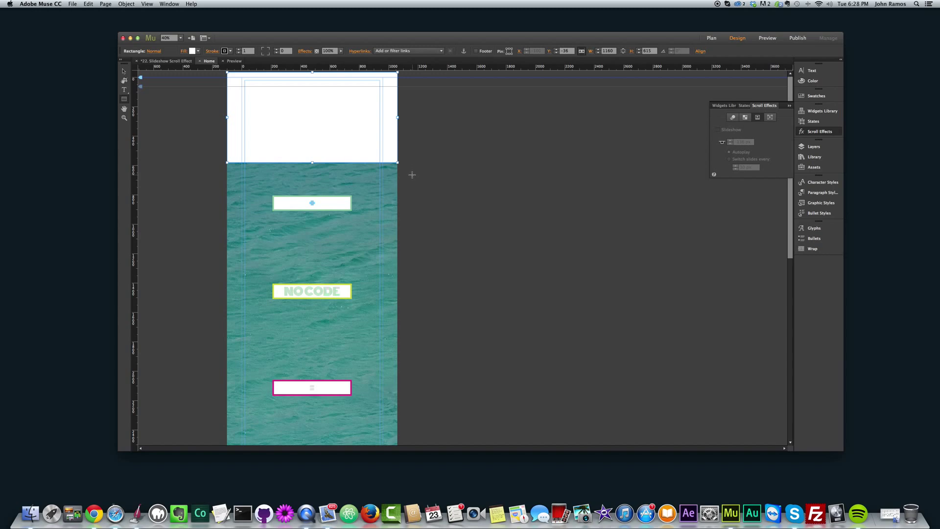
key(Delete)
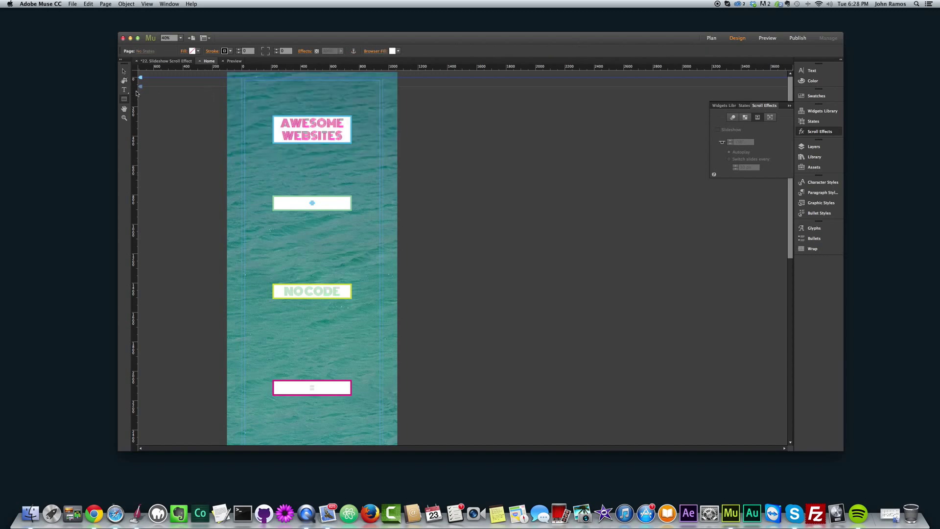
mouse_move(227, 74)
mouse_down()
mouse_move(367, 162)
mouse_move(396, 159)
mouse_up()
click(124, 71)
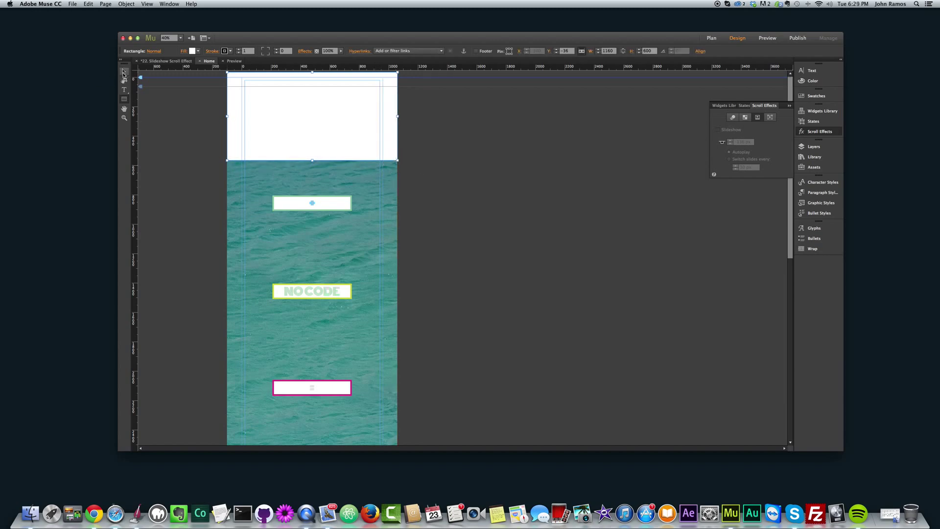
drag(302, 115, 309, 113)
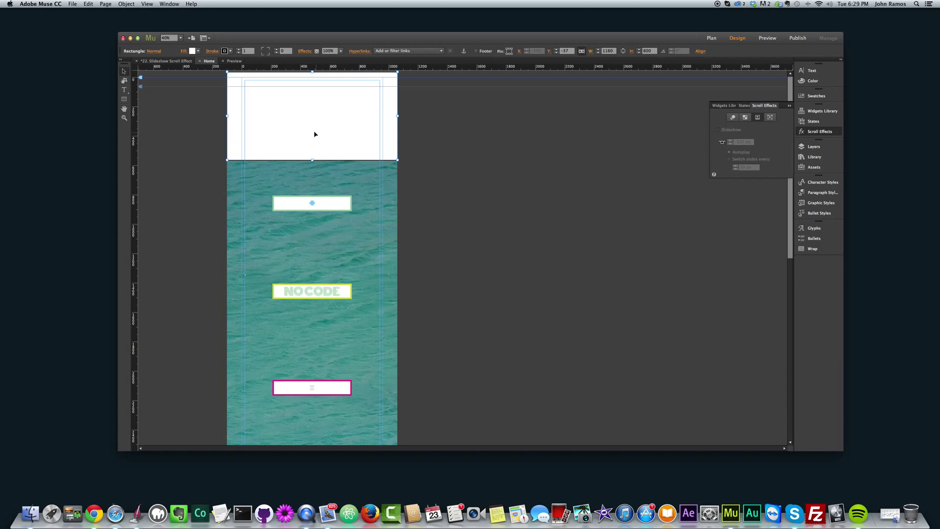
- Duplicate the 600 px white rectangle down the page into a stack of sections
click(230, 51)
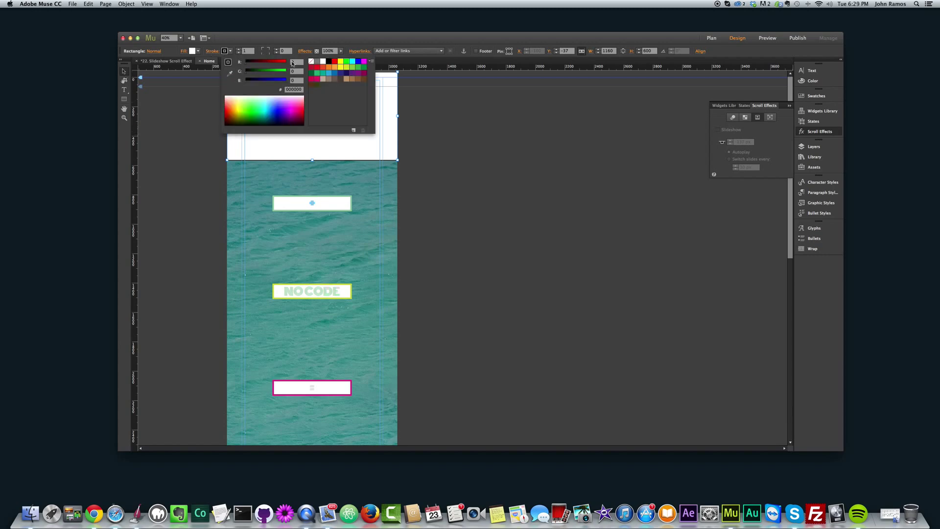
click(473, 134)
click(335, 120)
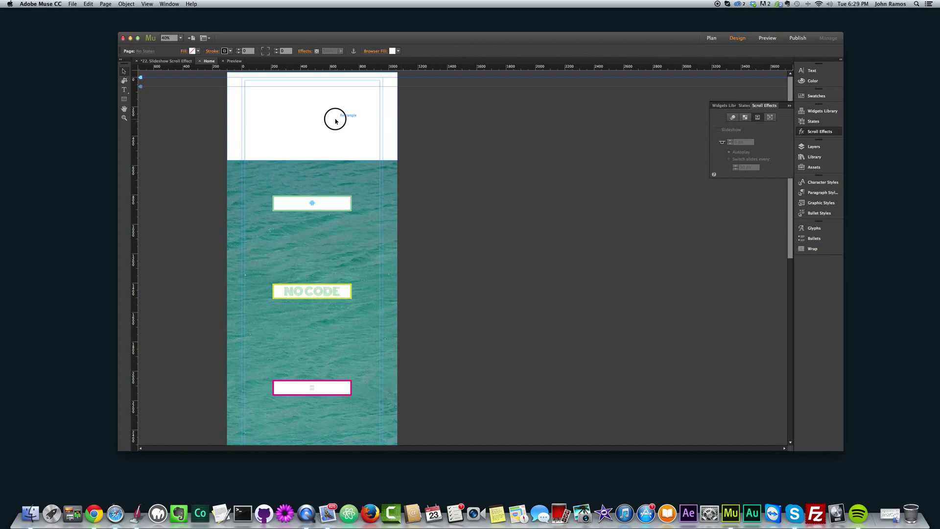
drag(347, 129, 324, 363)
key(super+z)
scroll(324, 362, down, 3)
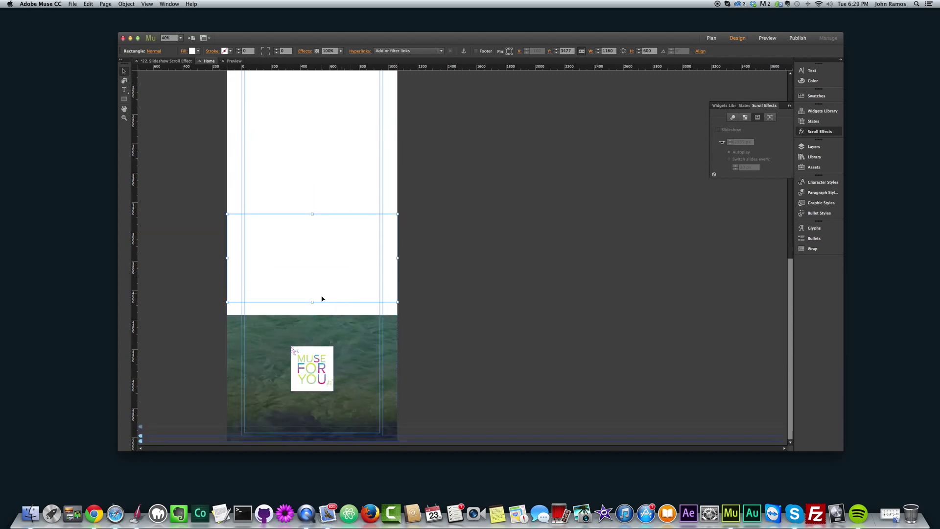
drag(321, 298, 320, 360)
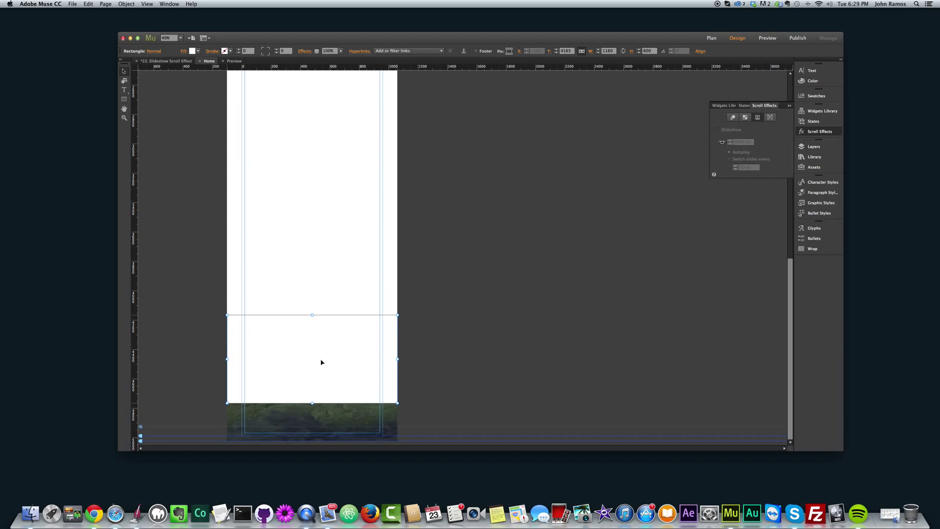
scroll(325, 357, up, 10)
scroll(330, 357, down, 3)
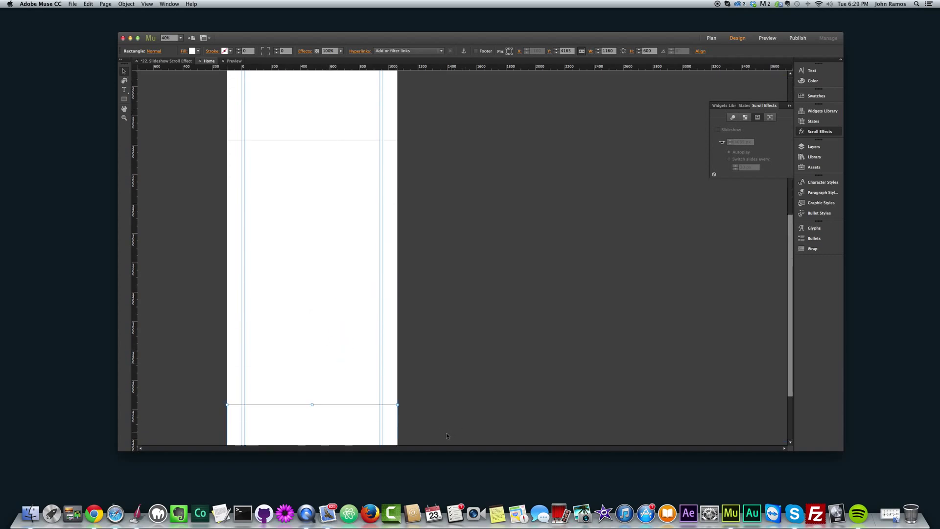
drag(325, 262, 324, 235)
- Select all the stacked rectangles and give them black outlines
click(477, 320)
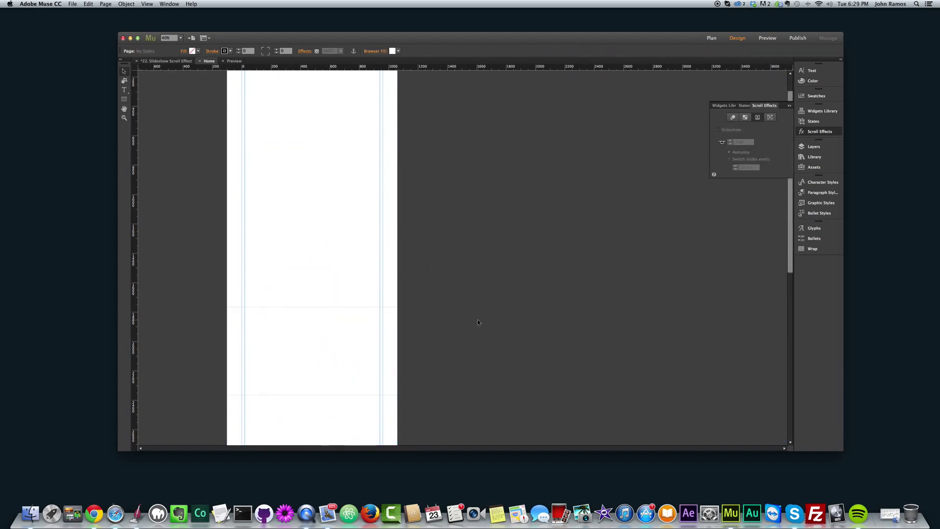
scroll(357, 362, down, 1)
click(354, 380)
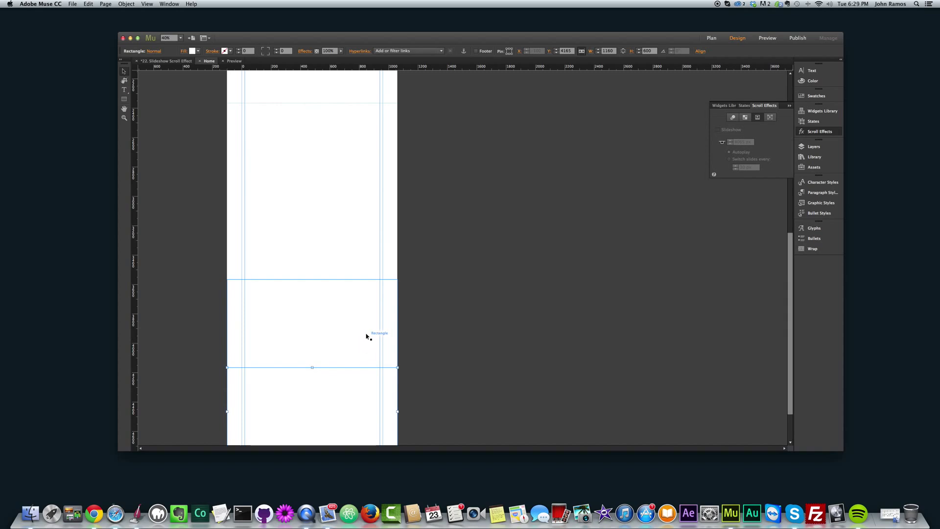
click(340, 235)
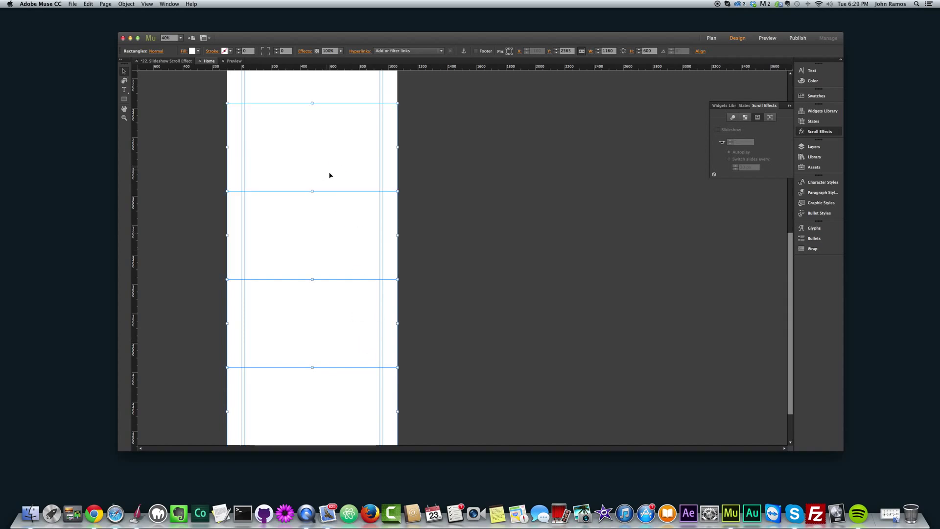
click(342, 208)
scroll(346, 143, down, 1)
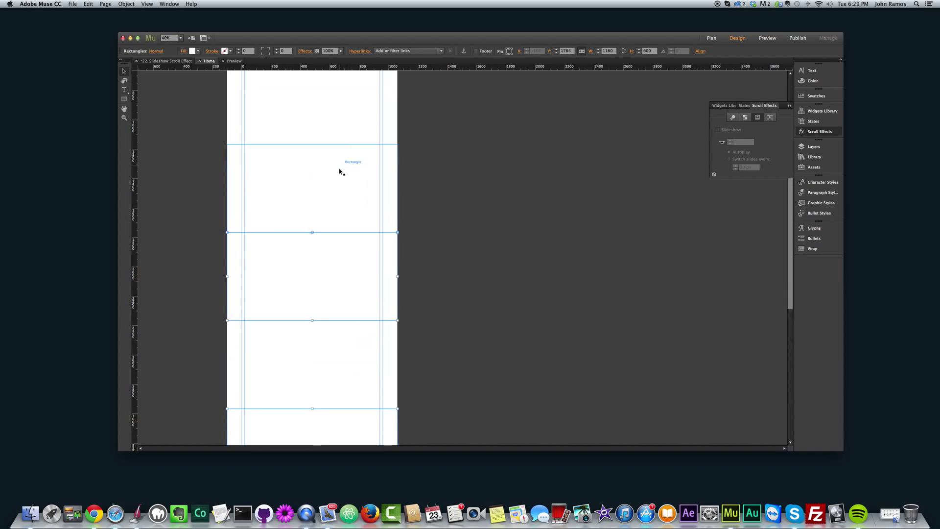
click(343, 146)
scroll(343, 145, up, 1)
click(350, 152)
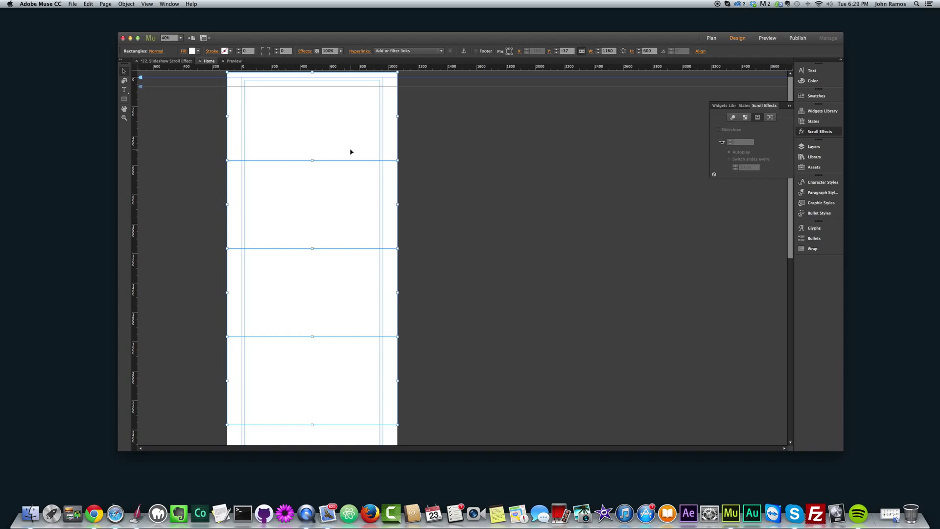
click(231, 53)
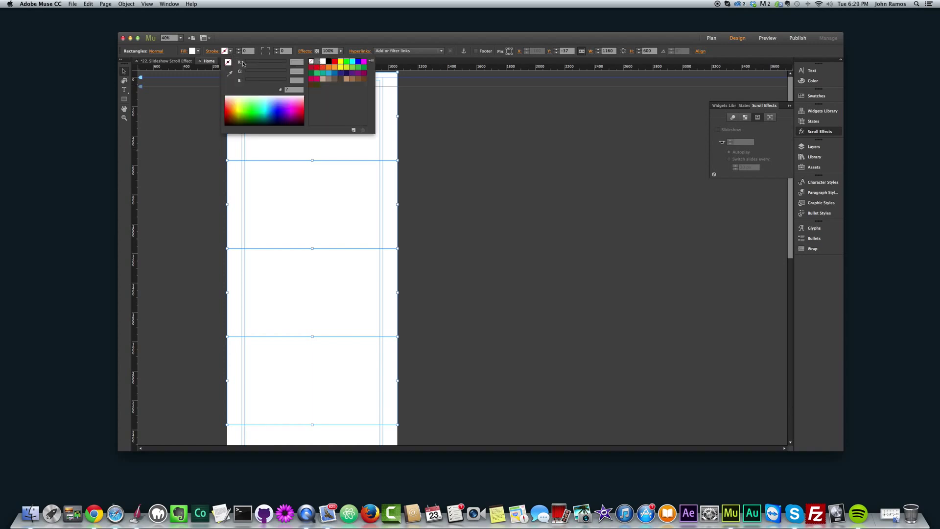
click(335, 63)
click(433, 192)
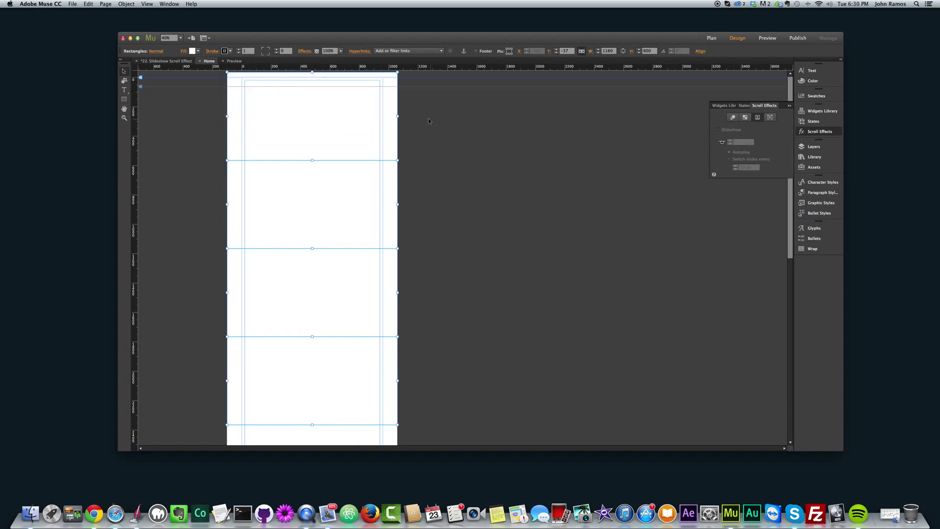
click(433, 192)
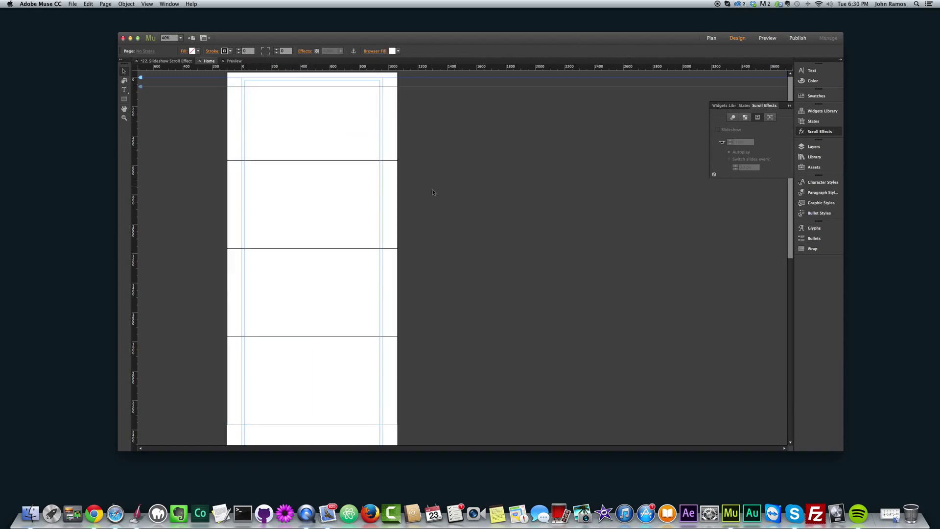
- Add a 72 pt centred 'Some Text.' frame in the middle of the top section
click(124, 90)
drag(276, 104, 351, 120)
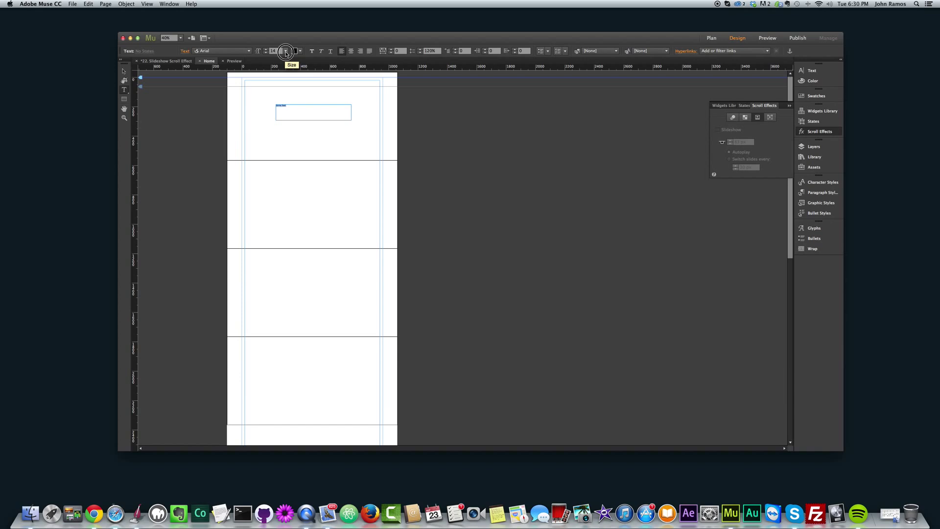
click(285, 51)
click(290, 163)
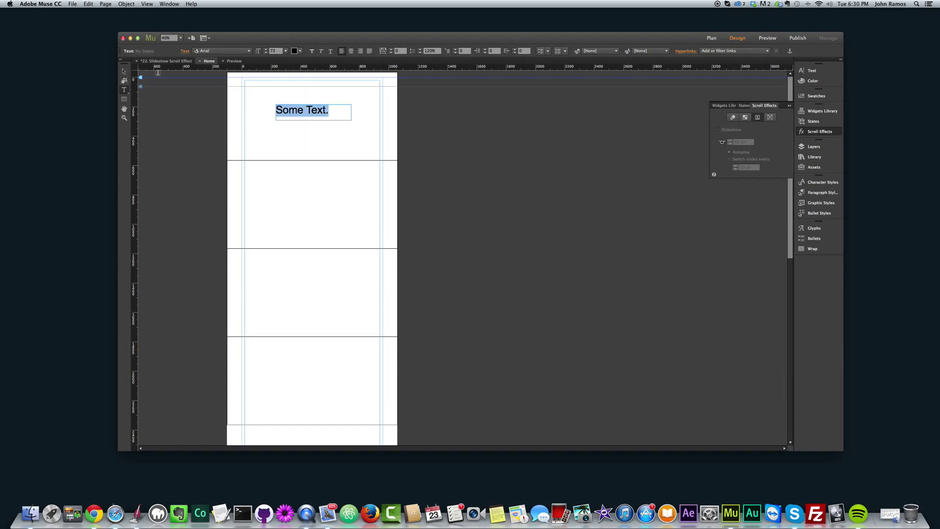
click(351, 51)
click(124, 71)
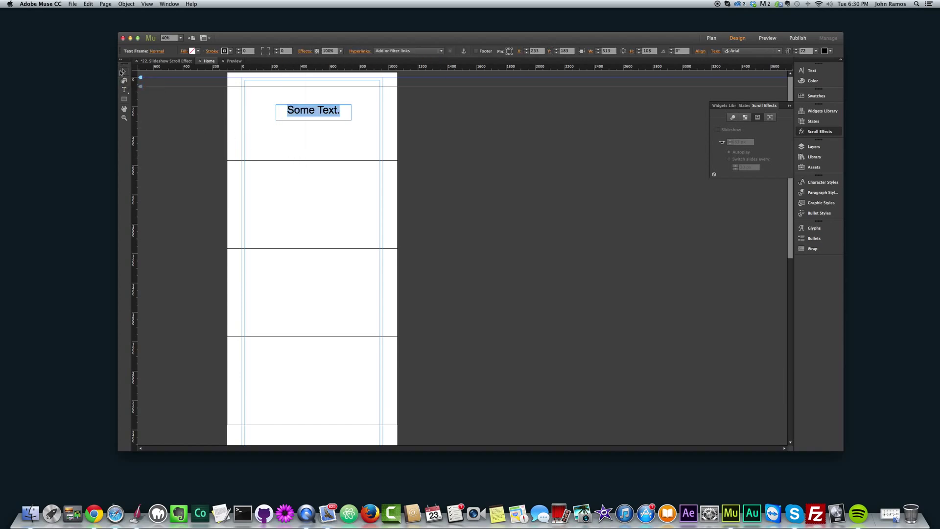
click(303, 110)
drag(303, 111, 314, 120)
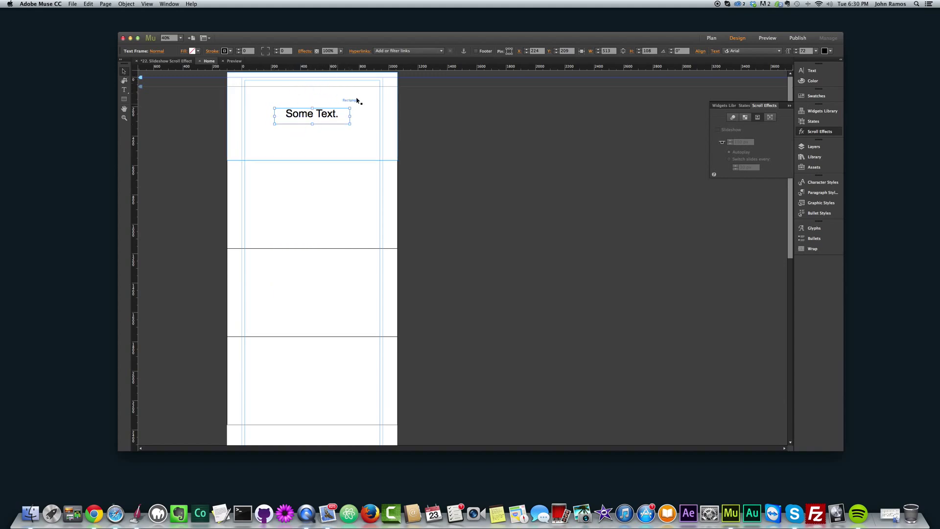
- Paste a copy of the 'Some Text.' caption into the next section down
key(super+v)
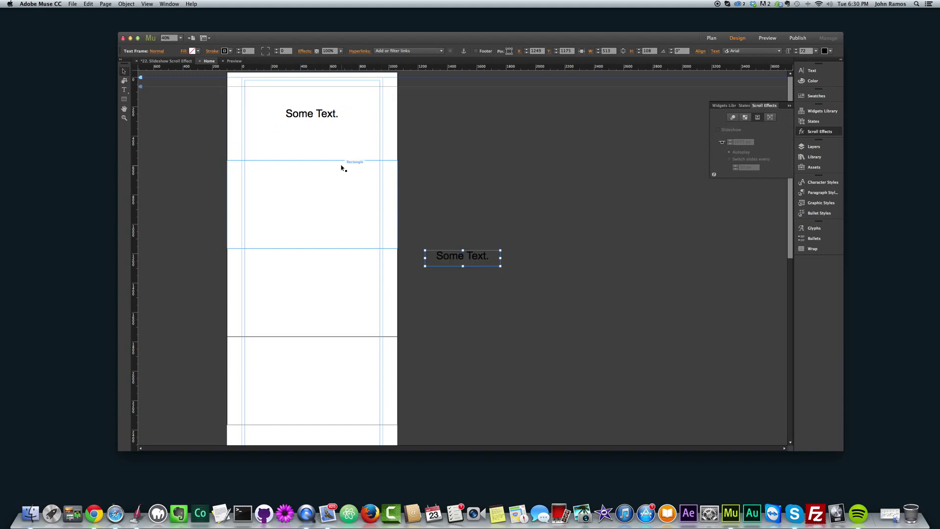
drag(453, 257, 303, 206)
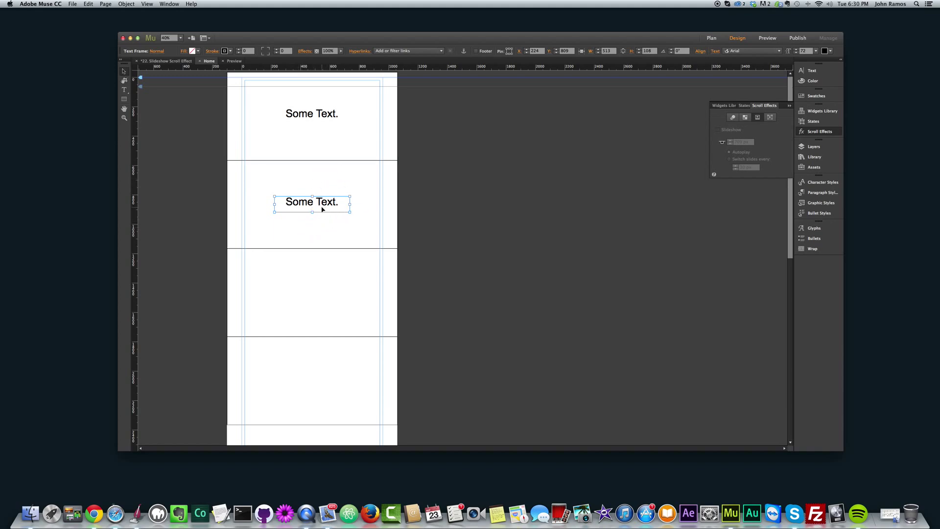
drag(318, 207, 311, 290)
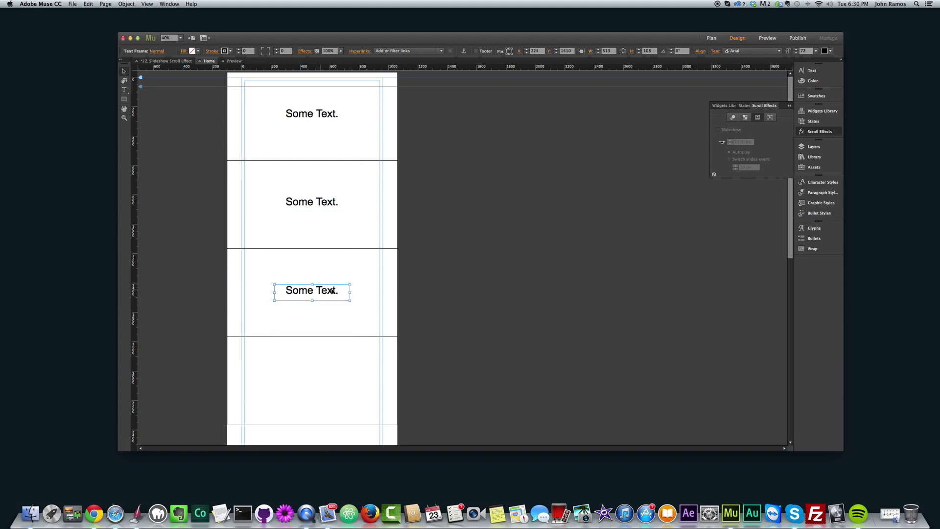
- Place another caption copy in the bottom section, retrying until it sits near the centre
key(super+v)
drag(354, 327, 336, 374)
key(super+z)
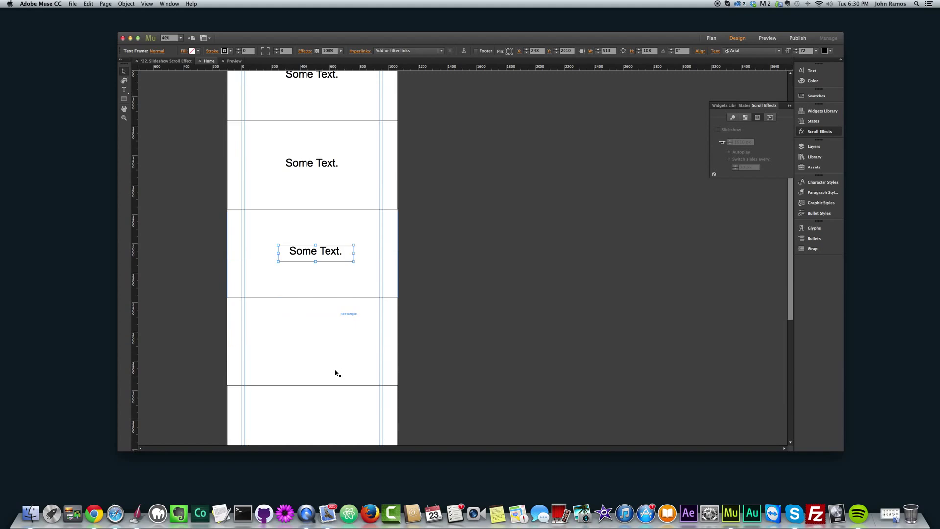
drag(460, 262, 312, 347)
key(super+z)
key(super+z)
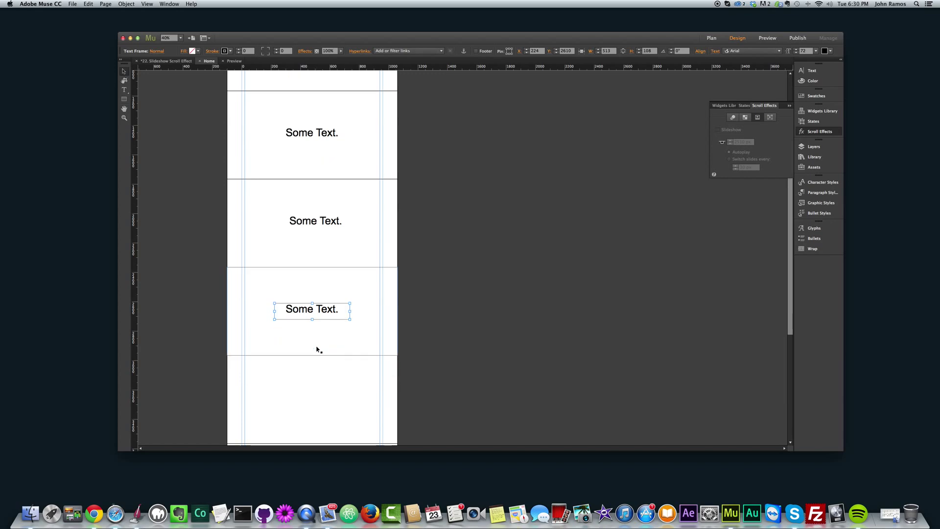
drag(460, 264, 311, 314)
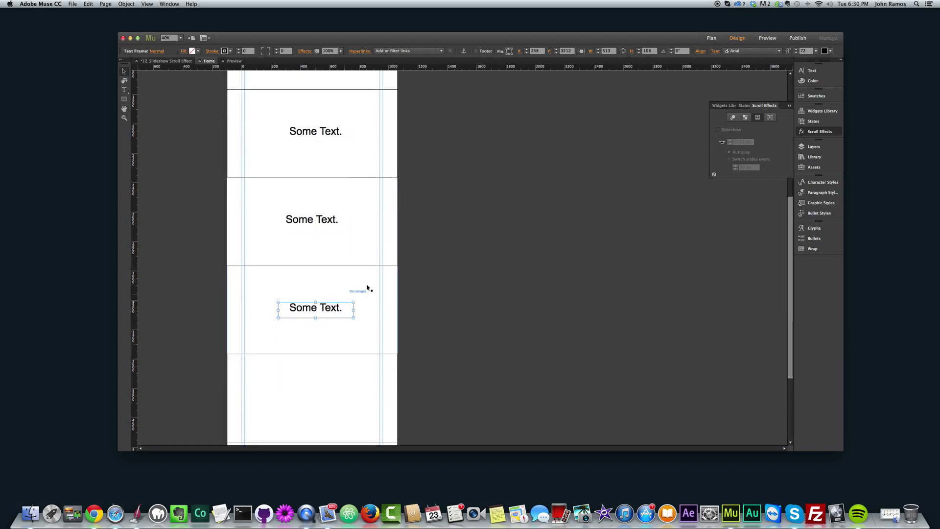
key(super+z)
drag(462, 262, 314, 325)
key(super+z)
drag(461, 257, 296, 413)
scroll(308, 416, down, 2)
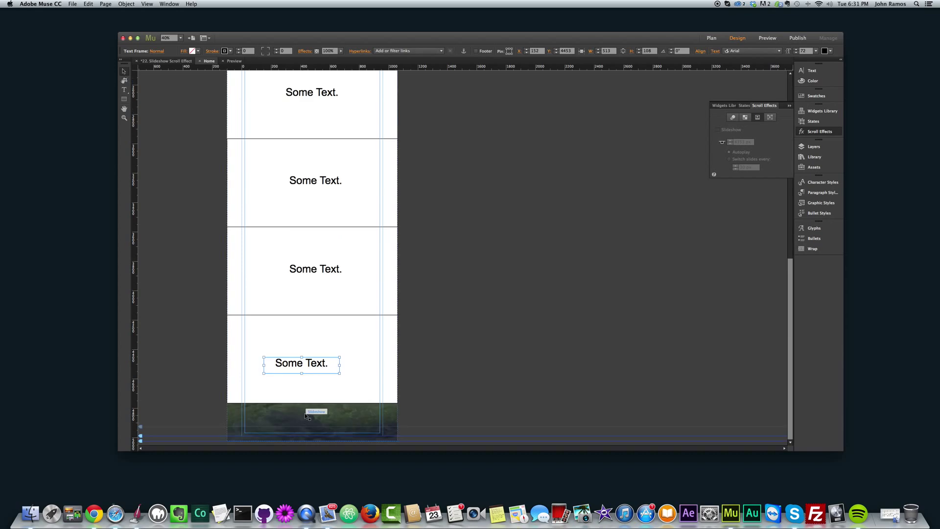
drag(299, 366, 313, 363)
- Deselect the caption, review the stacked sections, and select the second section's rectangle
click(424, 339)
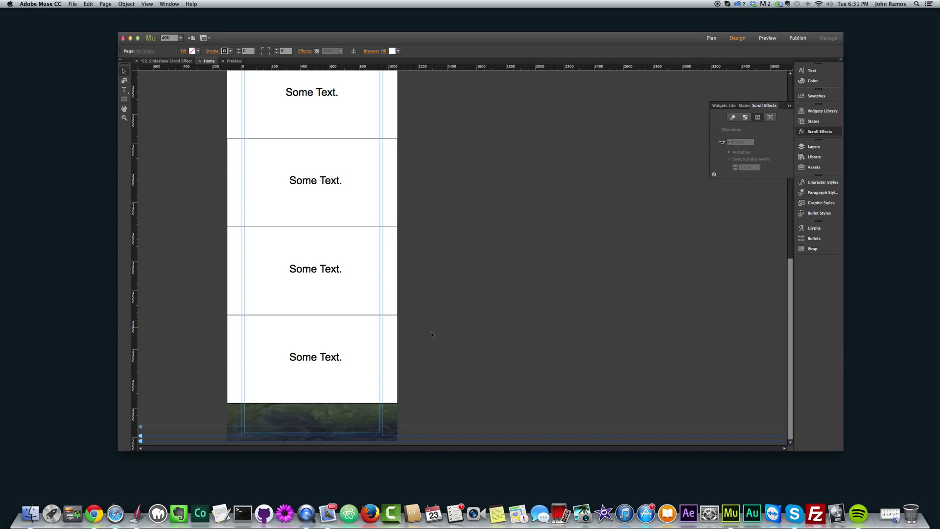
scroll(431, 335, up, 15)
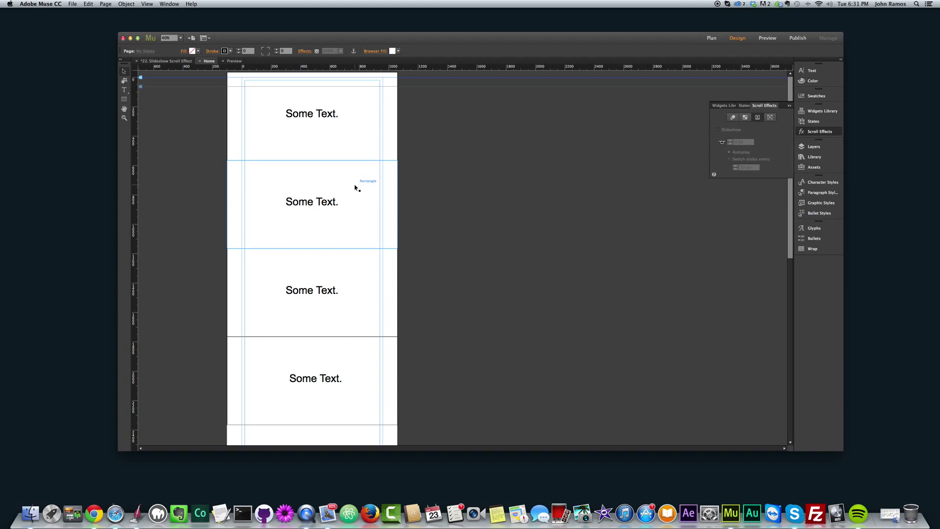
scroll(343, 260, down, 3)
scroll(363, 196, up, 1)
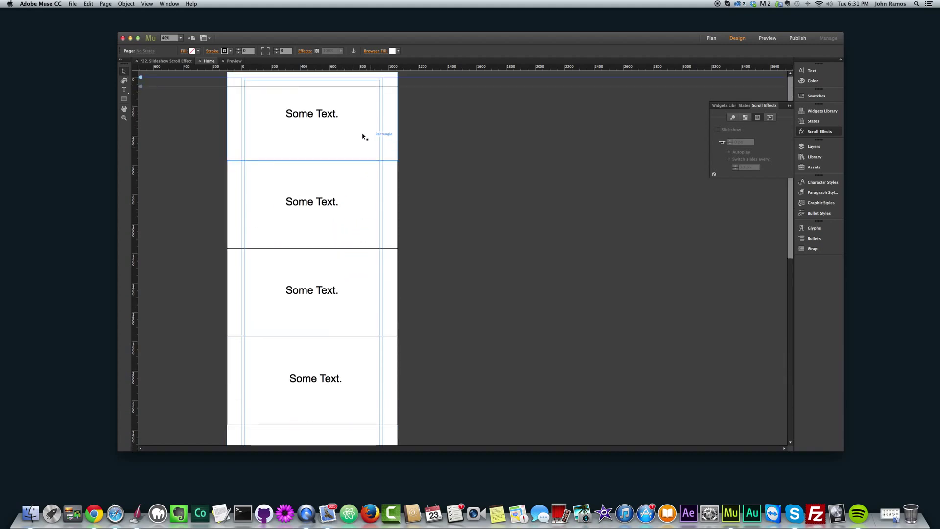
click(361, 174)
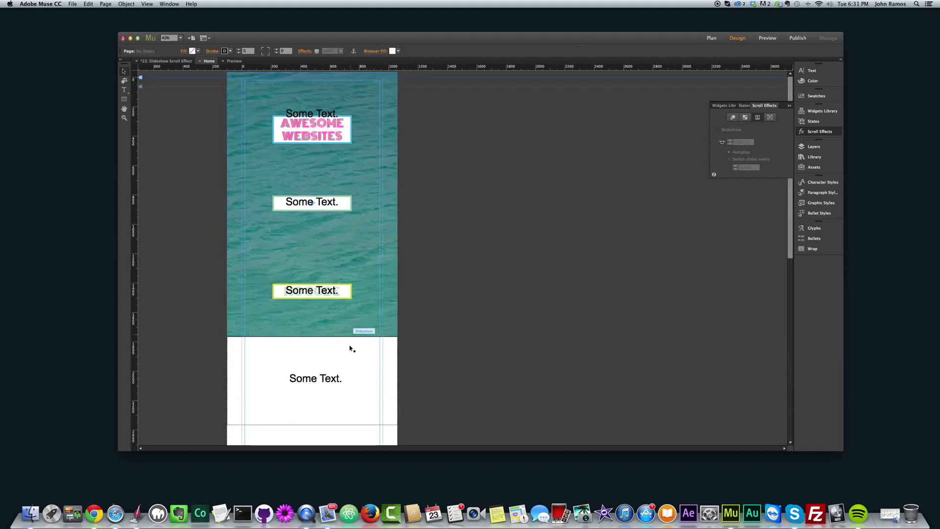
scroll(358, 352, down, 2)
scroll(360, 323, down, 3)
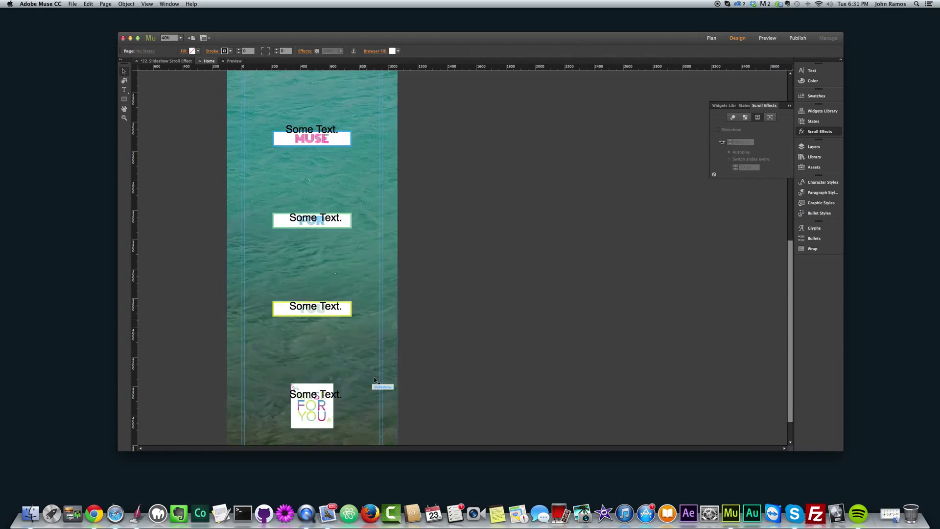
scroll(377, 336, down, 5)
scroll(376, 334, up, 8)
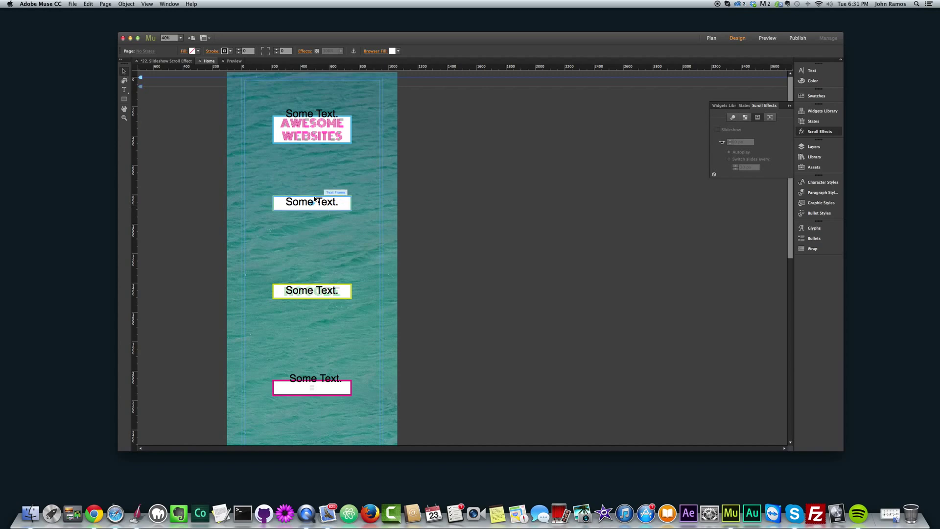
scroll(330, 244, down, 2)
scroll(304, 239, down, 3)
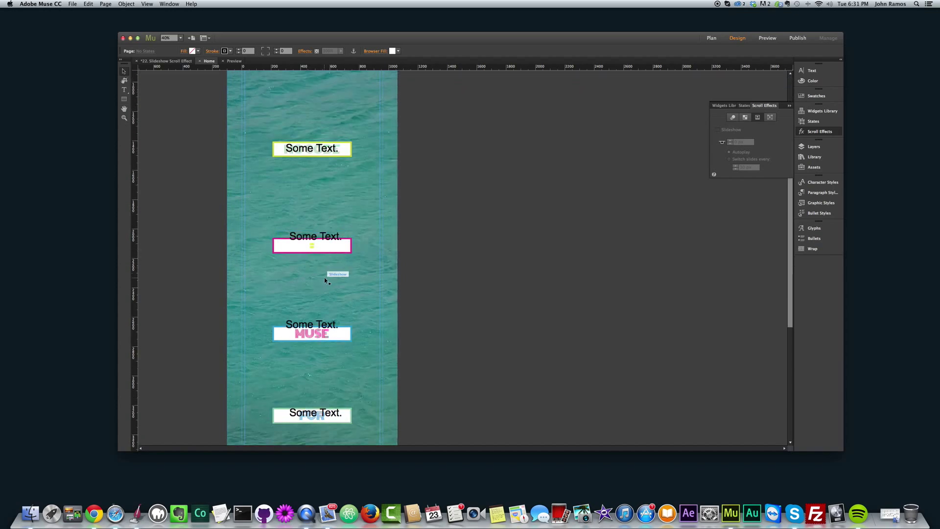
scroll(325, 273, up, 5)
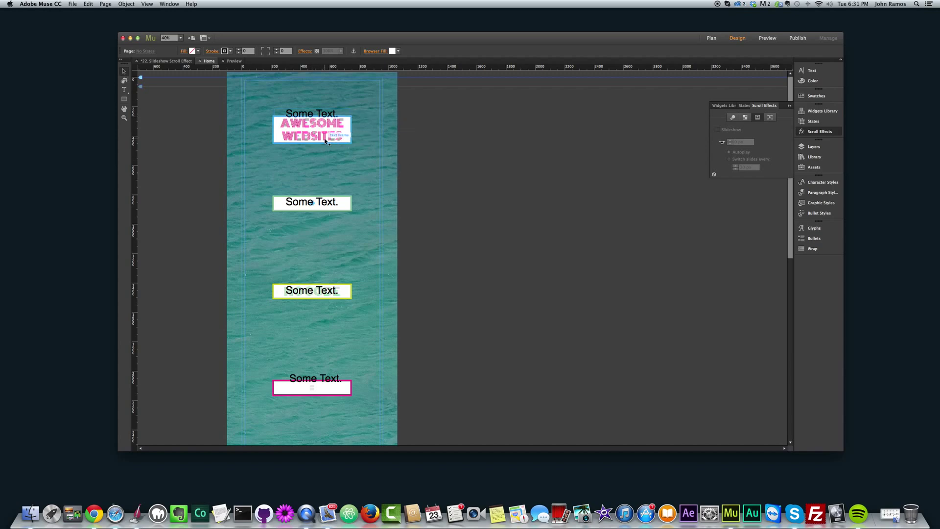
- Move the top 'Some Text.' frame down and delete the 'Some Text.' frame above MUSE
click(324, 119)
drag(324, 120, 320, 287)
scroll(320, 288, down, 5)
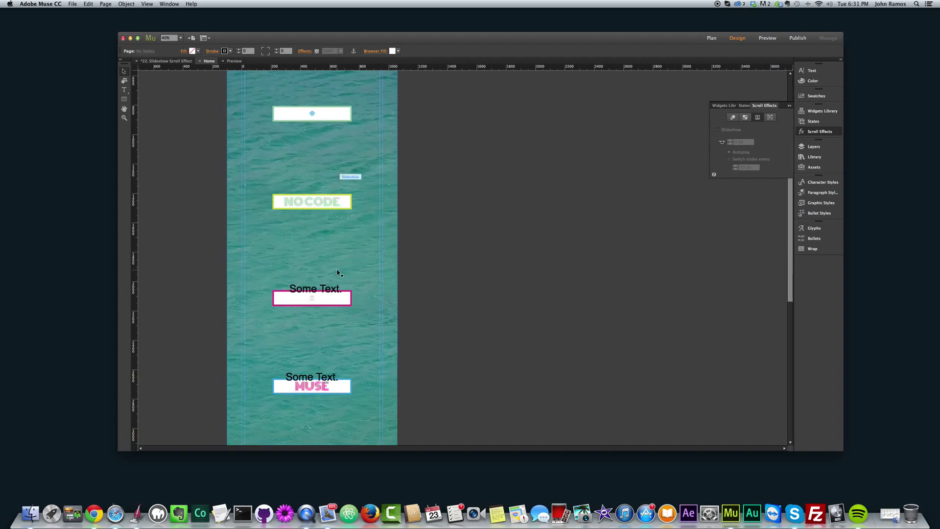
scroll(339, 270, down, 4)
click(338, 259)
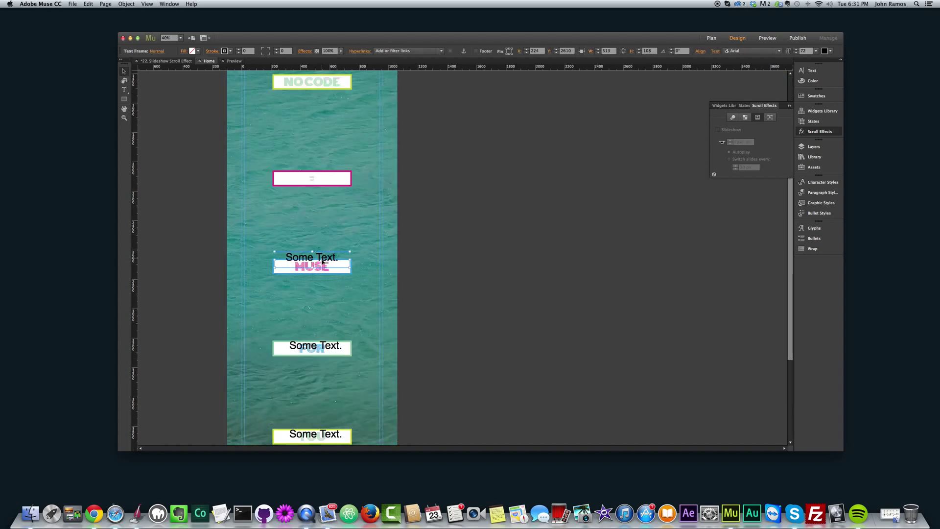
drag(338, 259, 338, 347)
key(Delete)
scroll(346, 308, down, 3)
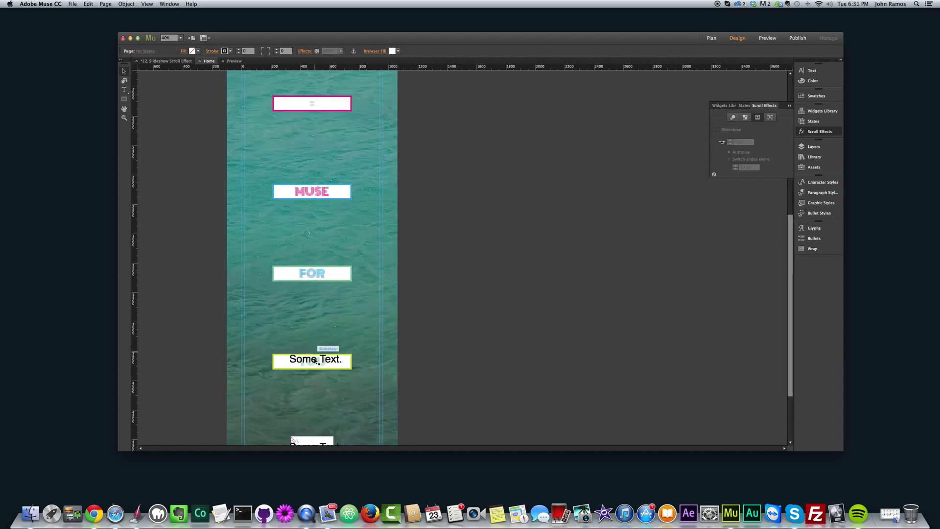
scroll(359, 320, down, 4)
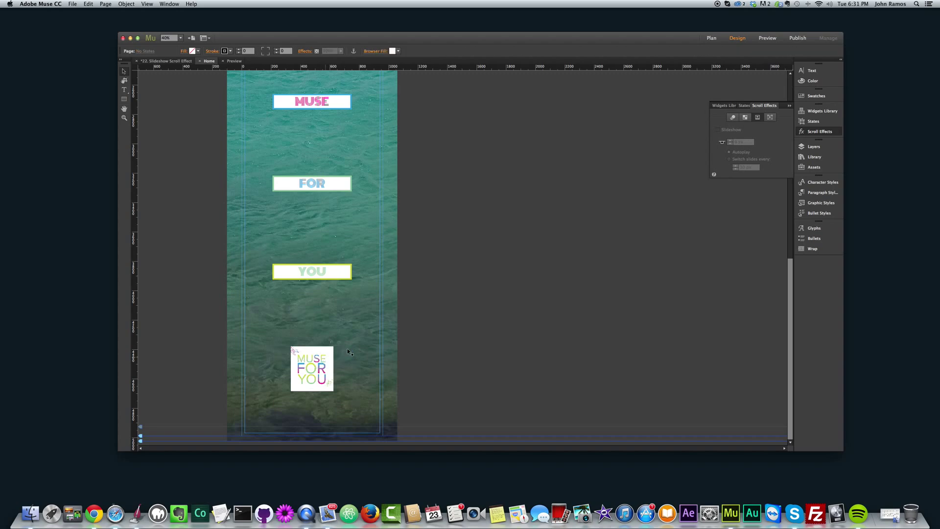
scroll(382, 300, up, 10)
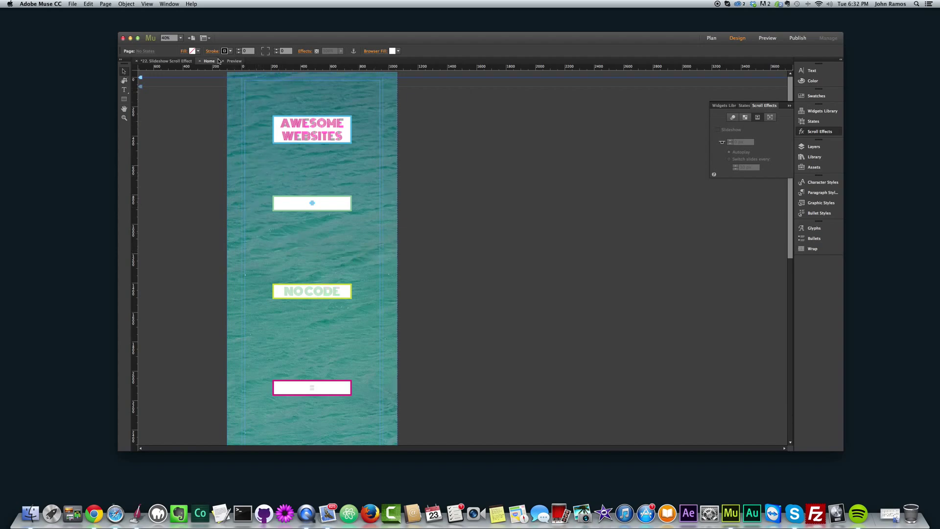
- Load a slideshow widget for placement from Object > Insert Widget > Slideshow
click(125, 4)
mouse_move(142, 120)
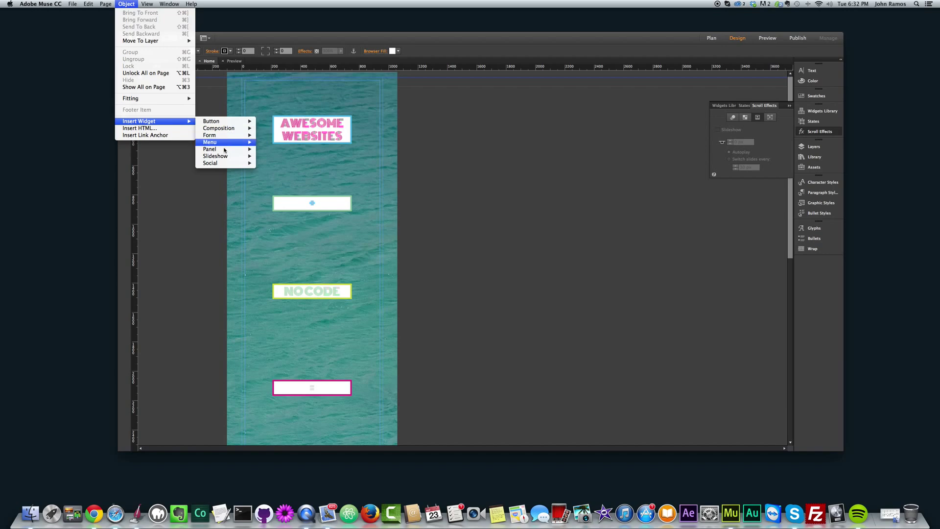
mouse_move(230, 156)
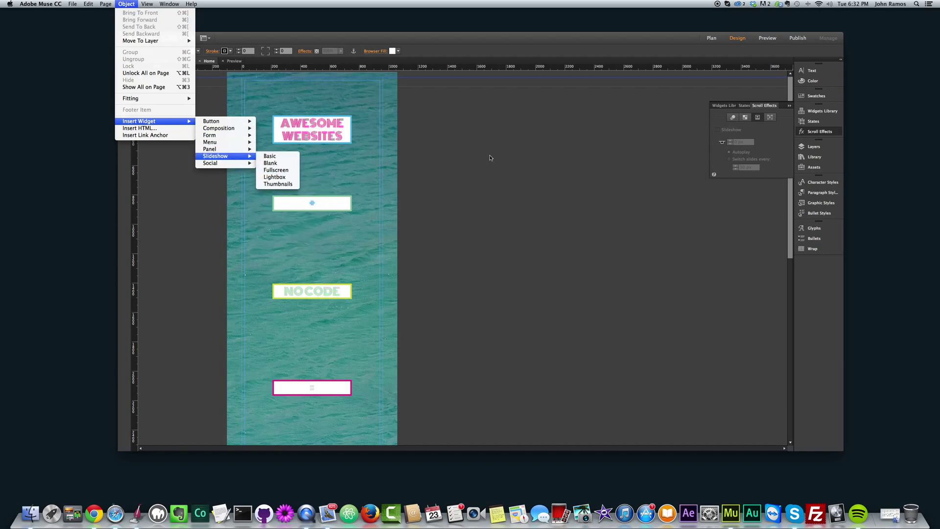
click(276, 170)
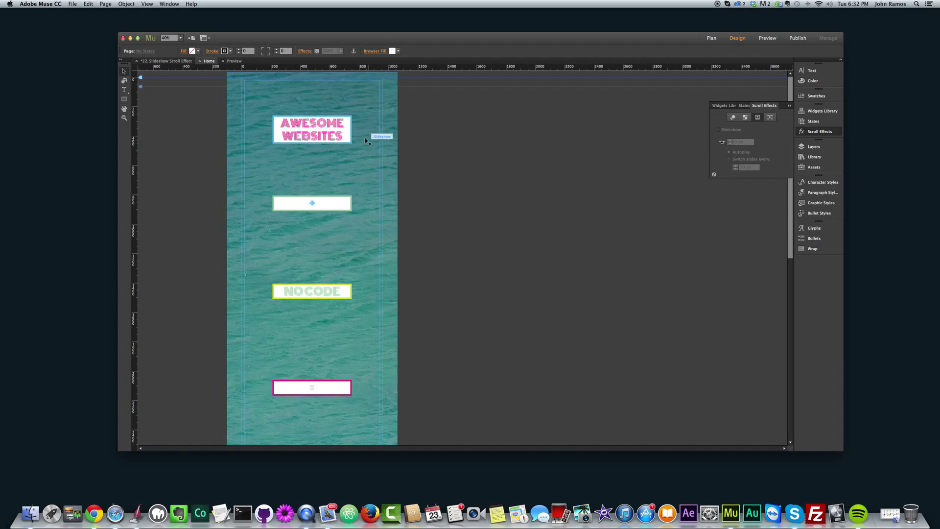
- Place the slideshow widget and switch off its Counter and Next parts in Slideshow Options
click(387, 170)
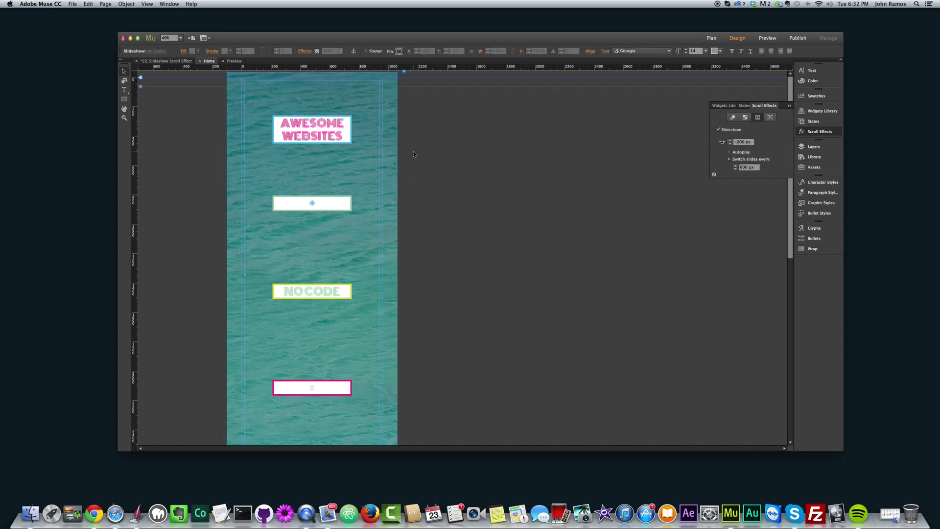
click(404, 72)
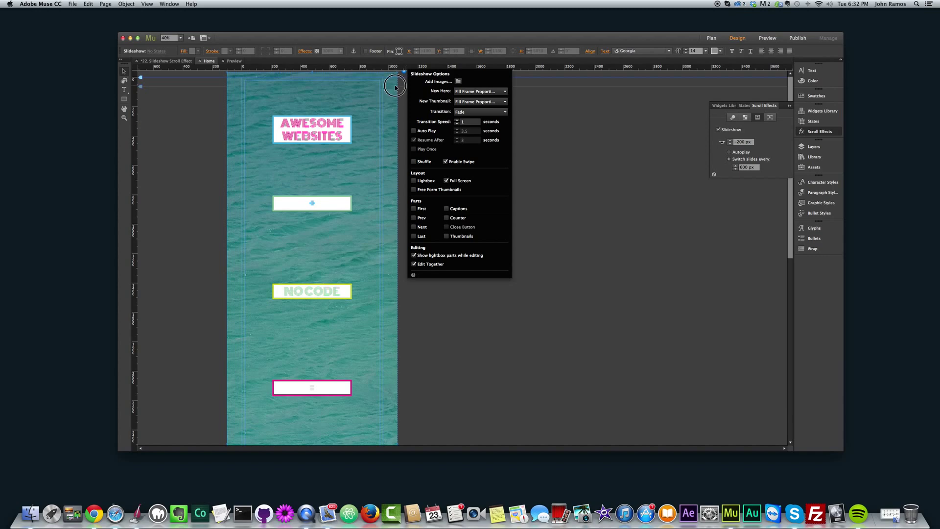
click(606, 157)
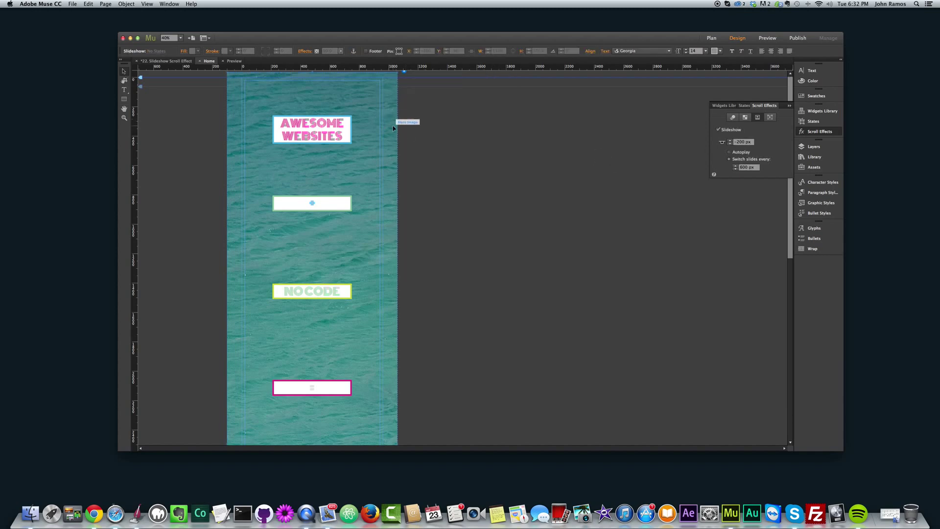
click(404, 72)
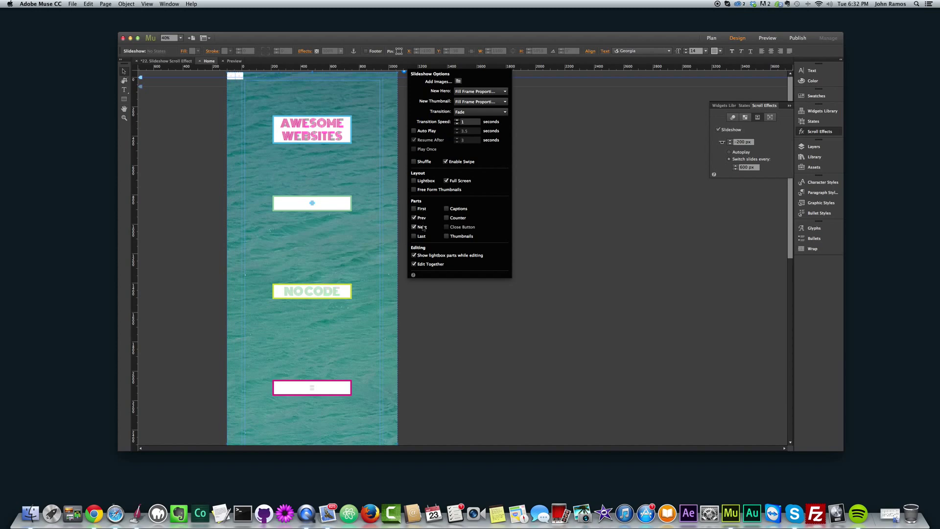
click(444, 218)
click(447, 218)
click(416, 228)
click(534, 226)
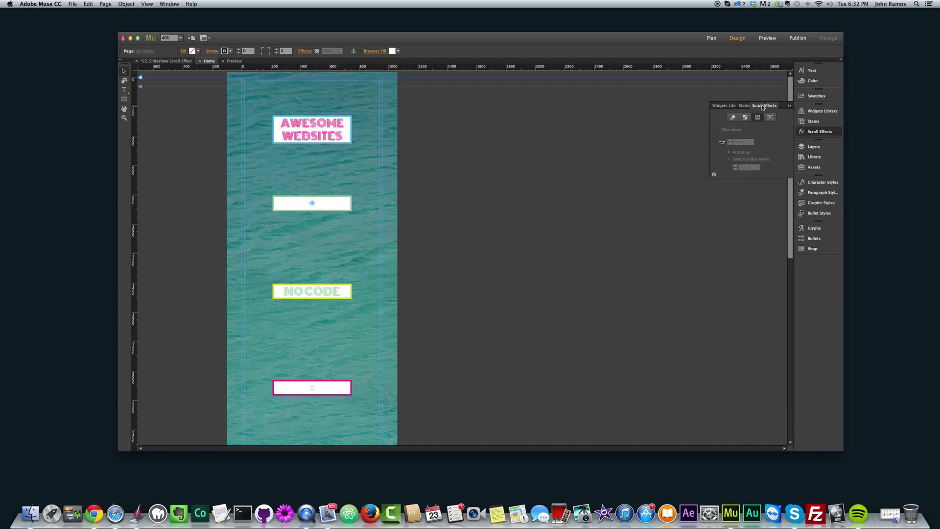
- Show the Slideshow scroll effect settings and select the slideshow widget
click(818, 131)
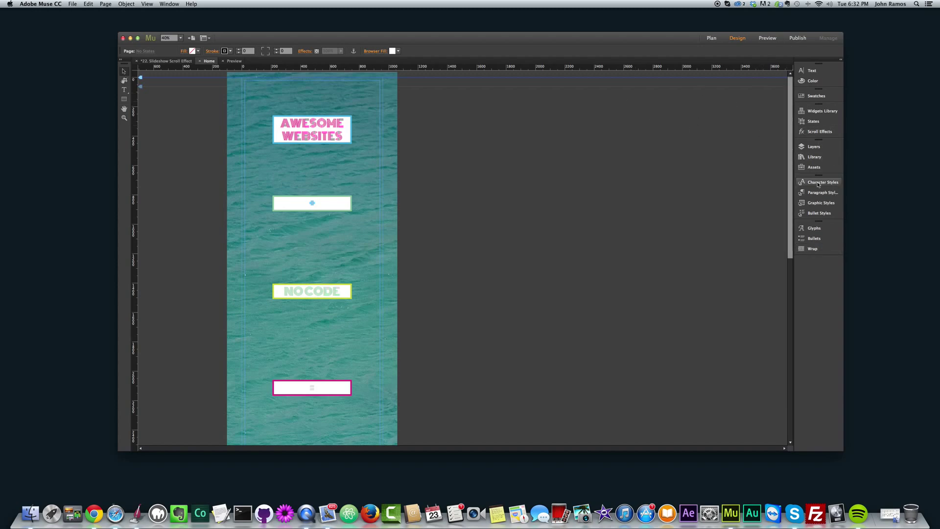
click(810, 132)
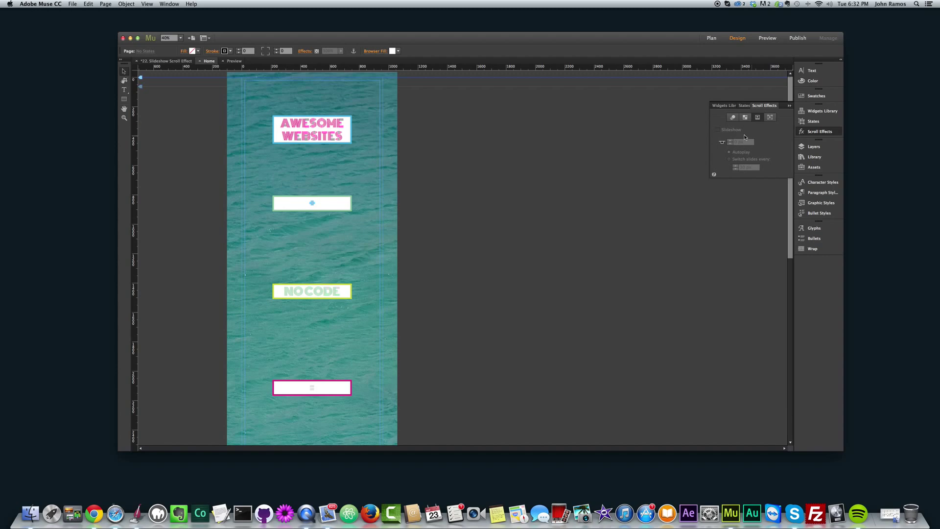
click(744, 120)
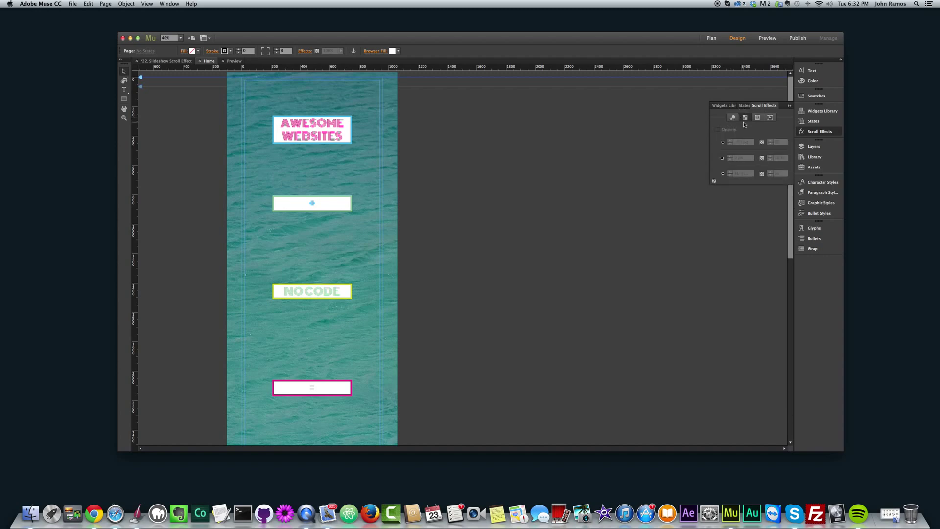
click(757, 118)
click(769, 119)
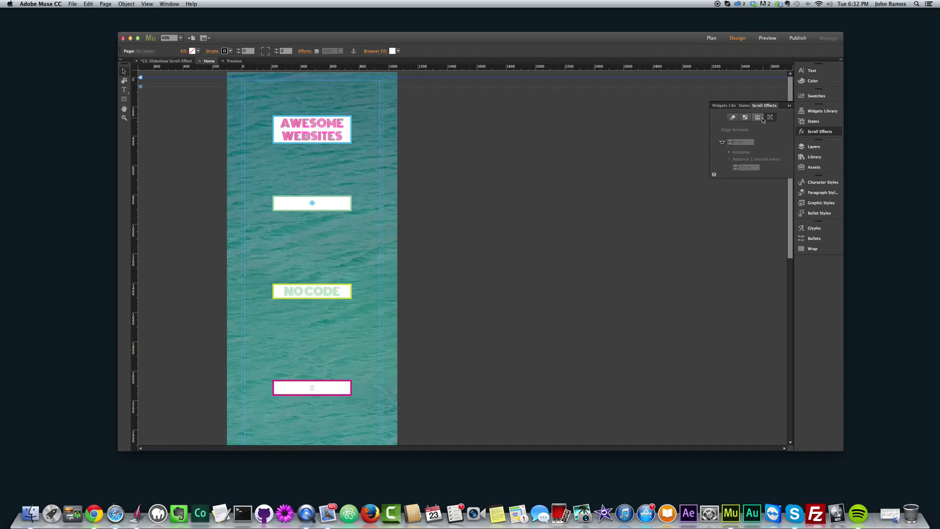
click(759, 119)
click(369, 108)
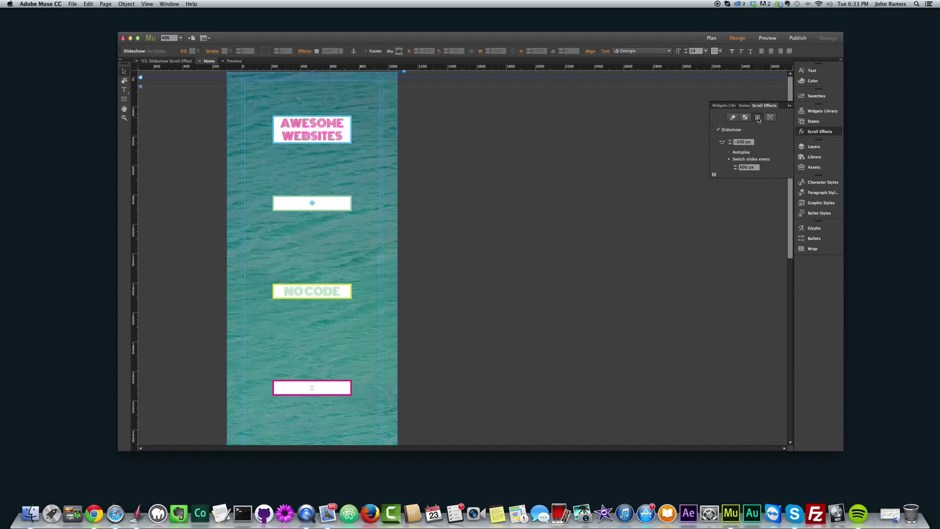
- Enable the Slideshow scroll effect with a 0 px key position, set to Autoplay
click(719, 130)
click(719, 131)
click(719, 130)
click(719, 130)
click(743, 142)
text(0)
key(Return)
click(728, 159)
click(729, 153)
click(404, 73)
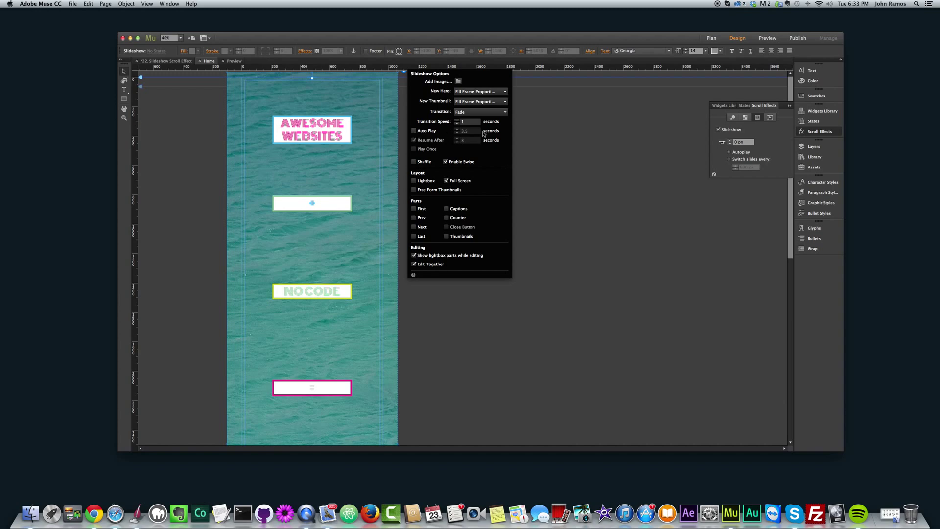
- Leave Auto Play off and make the slideshow switch slides every 600 px of scroll
click(414, 131)
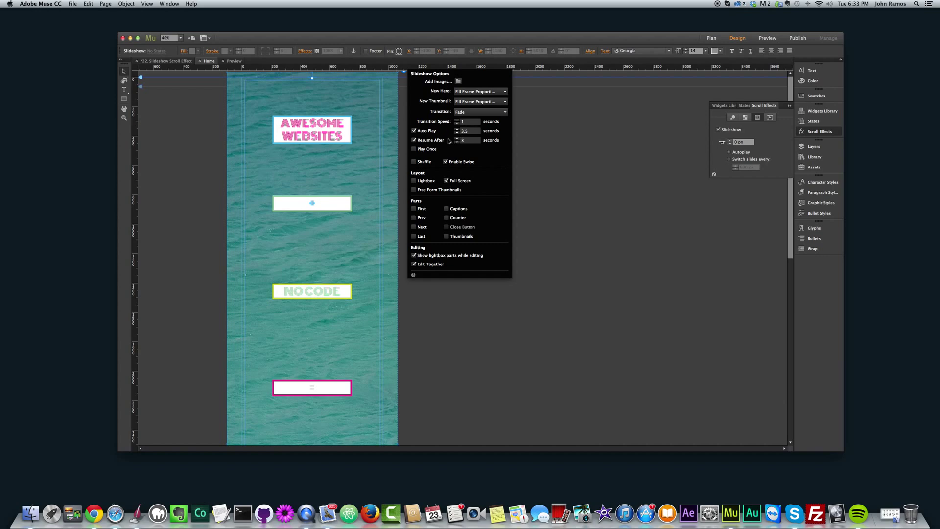
click(414, 131)
click(553, 154)
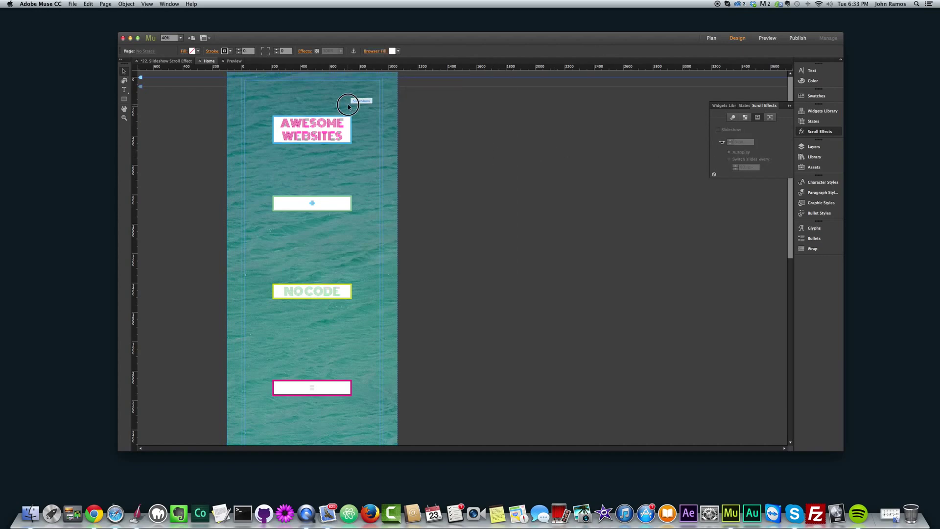
click(380, 107)
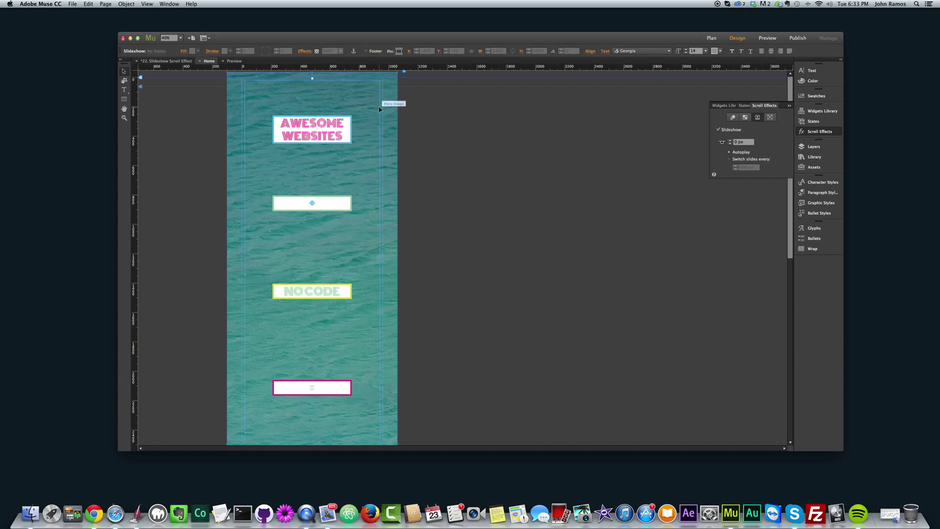
click(729, 159)
click(461, 158)
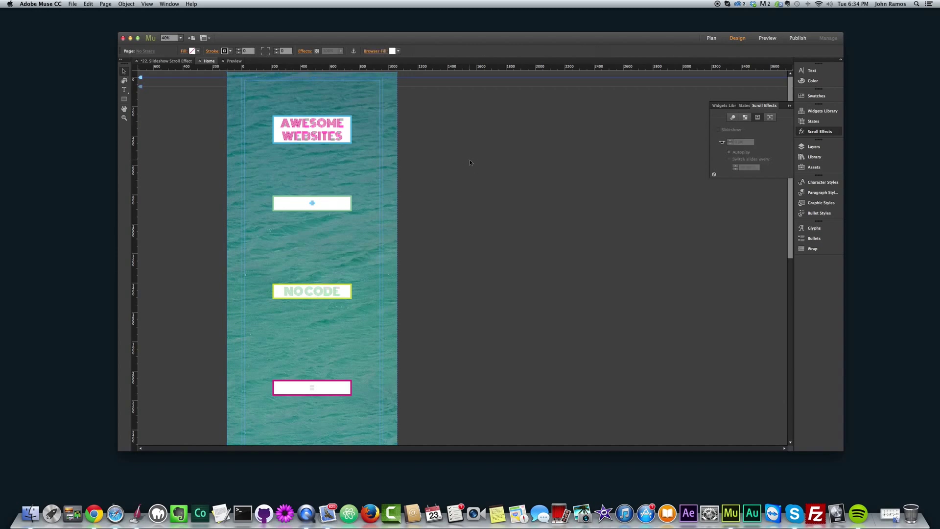
key(super+shift+e)
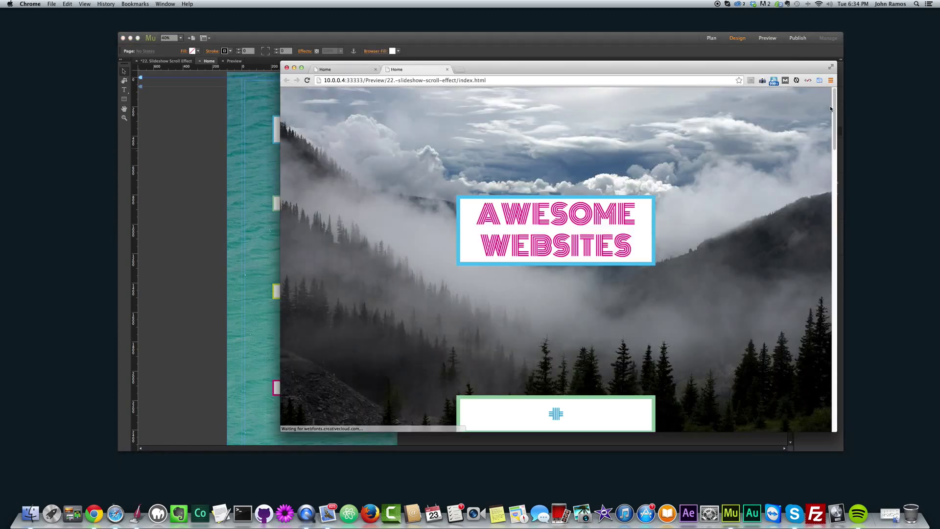
drag(832, 108, 827, 247)
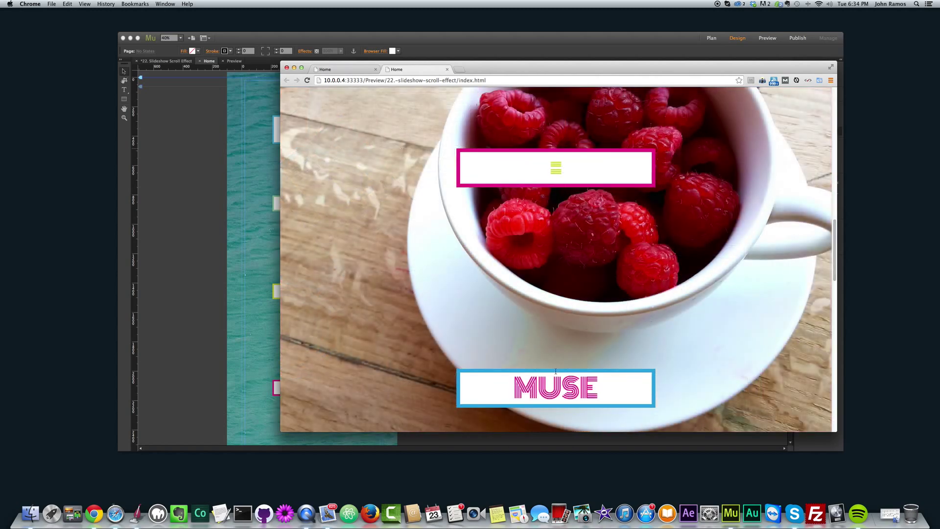
drag(834, 233, 831, 96)
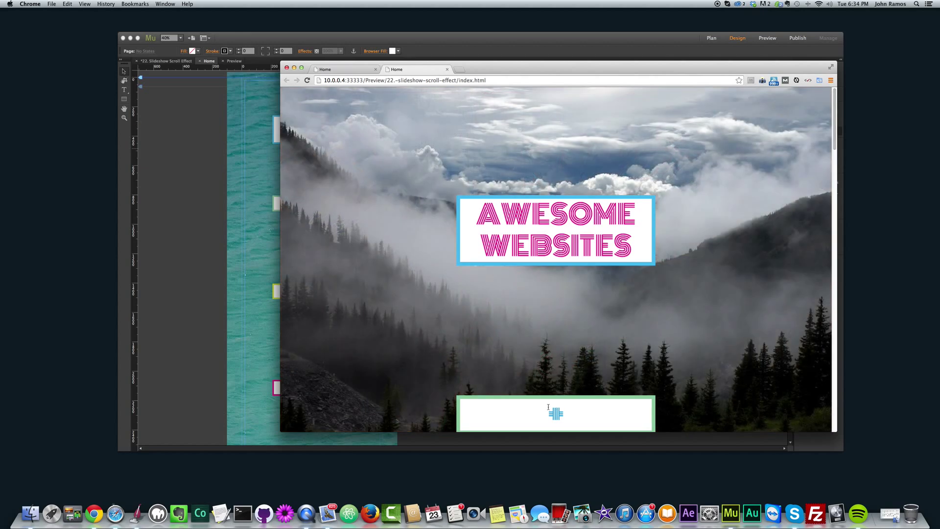
drag(557, 404, 583, 413)
click(587, 414)
drag(840, 136, 835, 182)
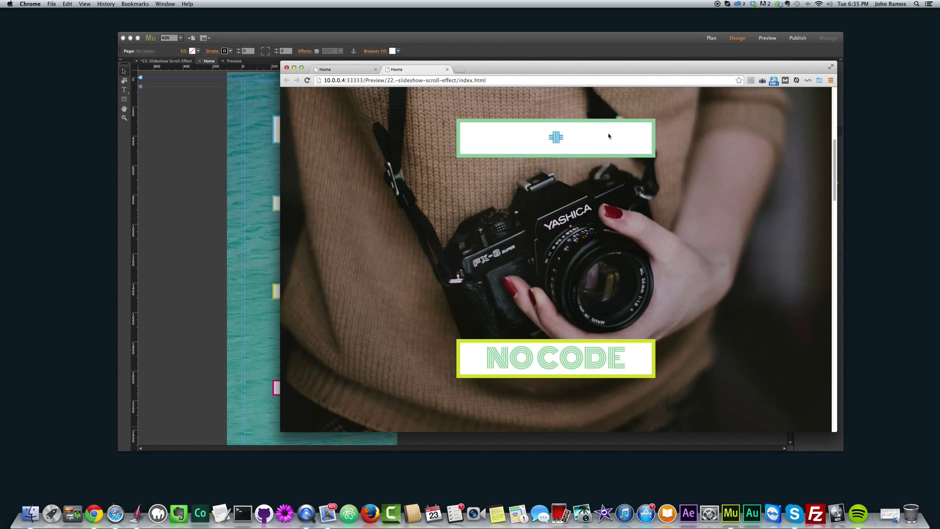
click(185, 185)
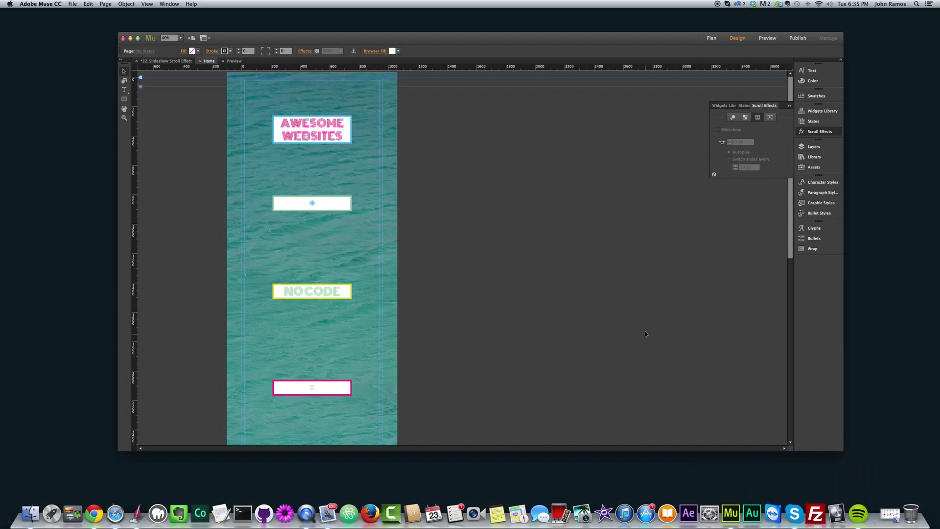
key(super+shift+e)
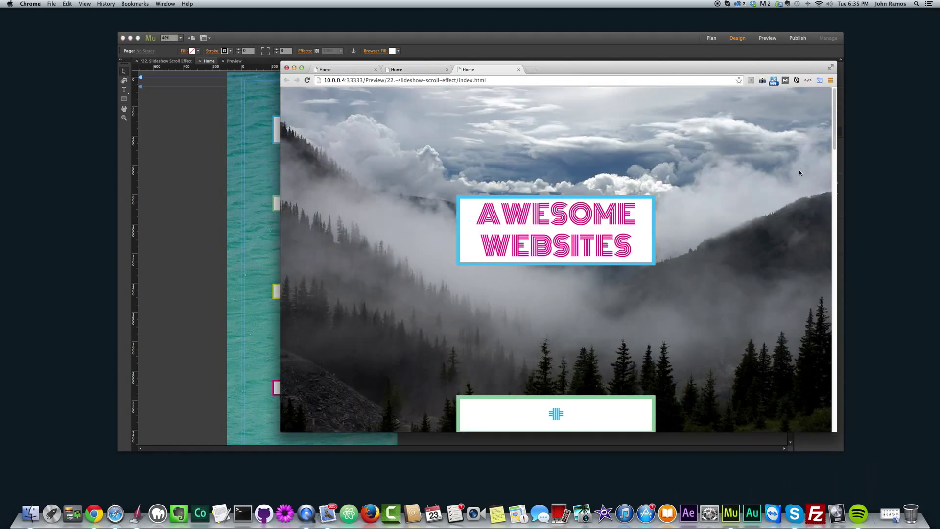
drag(833, 104, 832, 162)
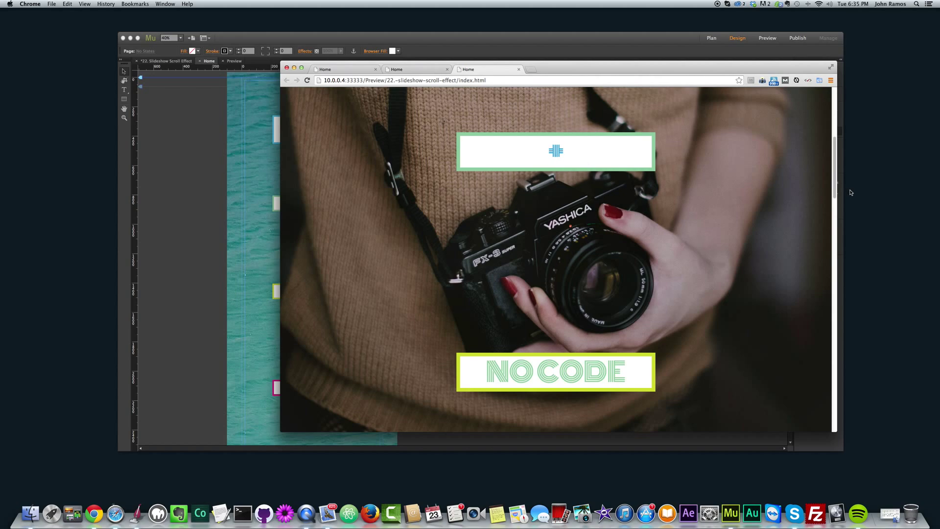
scroll(829, 196, up, 5)
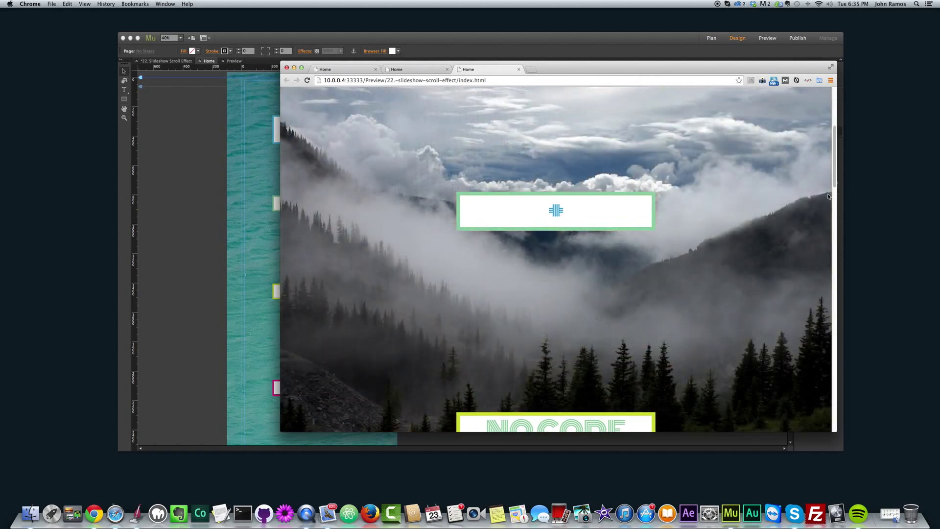
scroll(830, 181, down, 5)
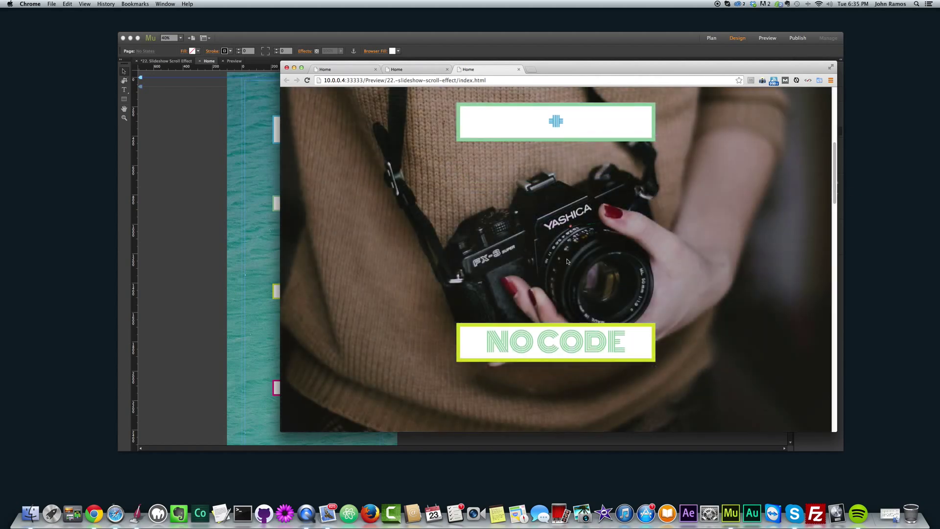
click(149, 196)
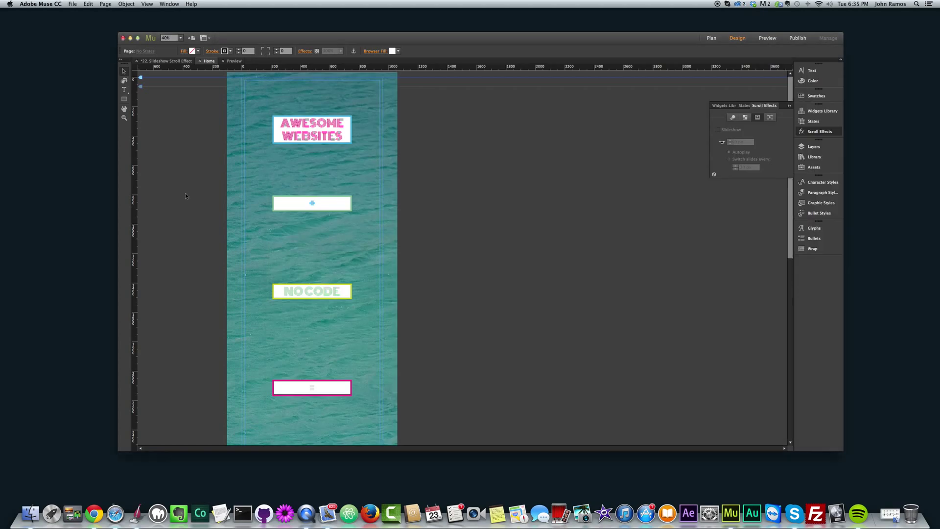
- Edit the slideshow's Key Position in Scroll Effects, then preview the page in Chrome
click(379, 219)
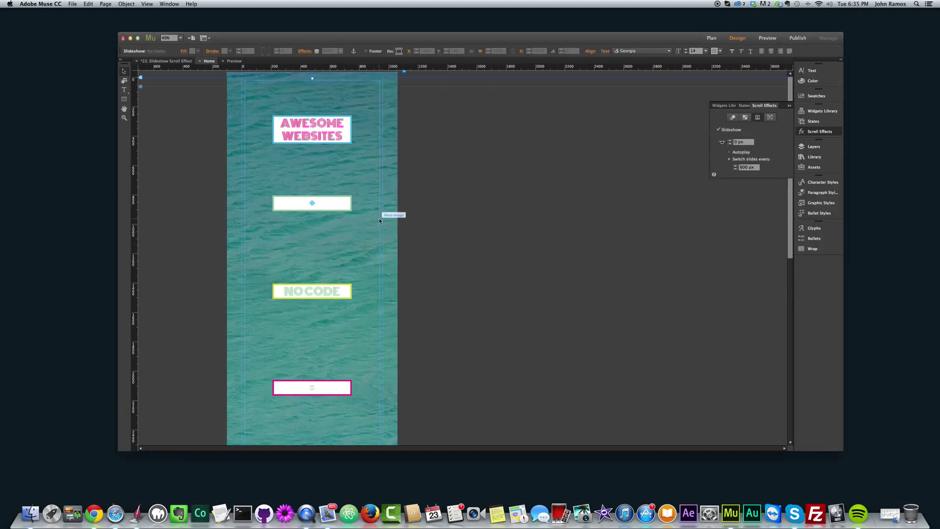
click(725, 145)
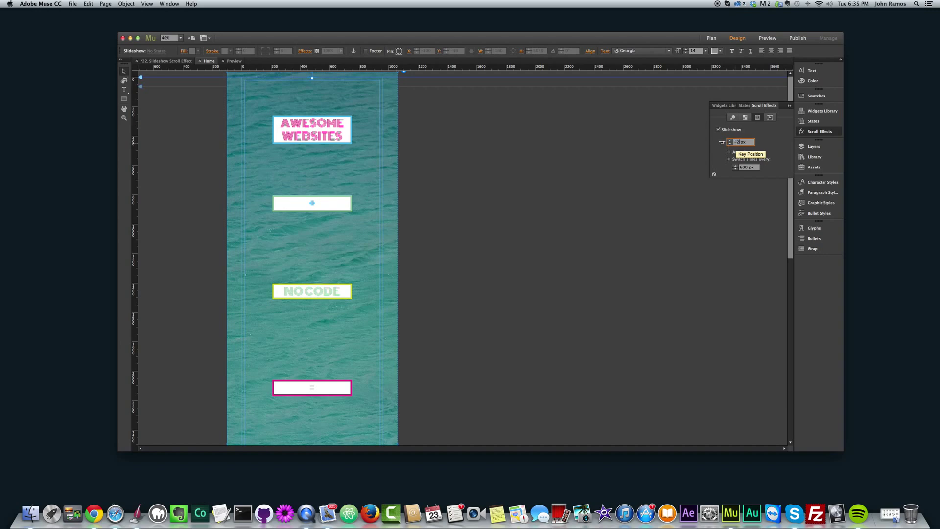
click(635, 192)
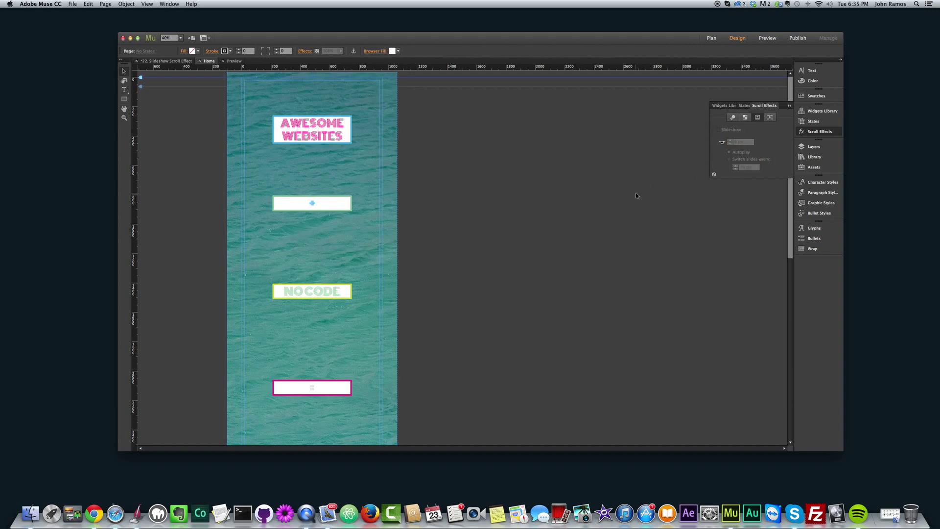
key(super+alt+e)
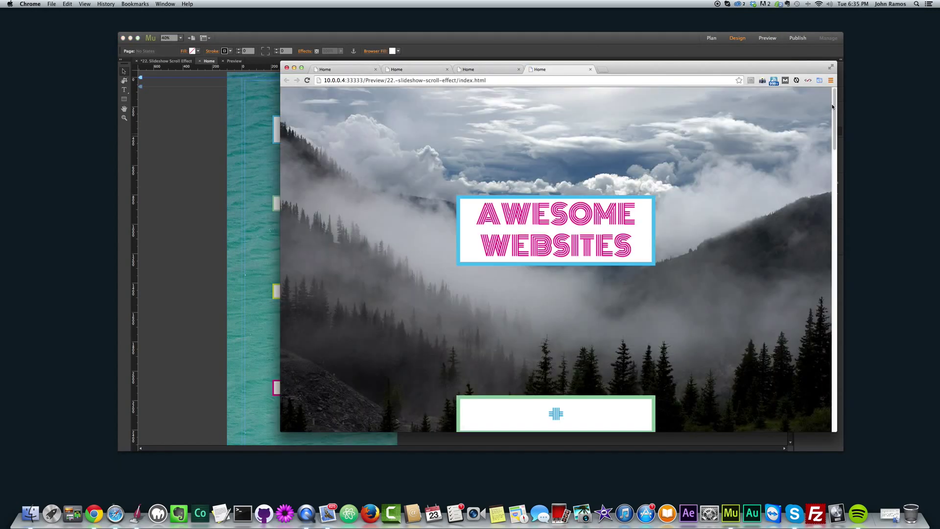
- Scroll the Chrome preview through the camera, desk, raspberry and sea slides
drag(833, 111, 812, 135)
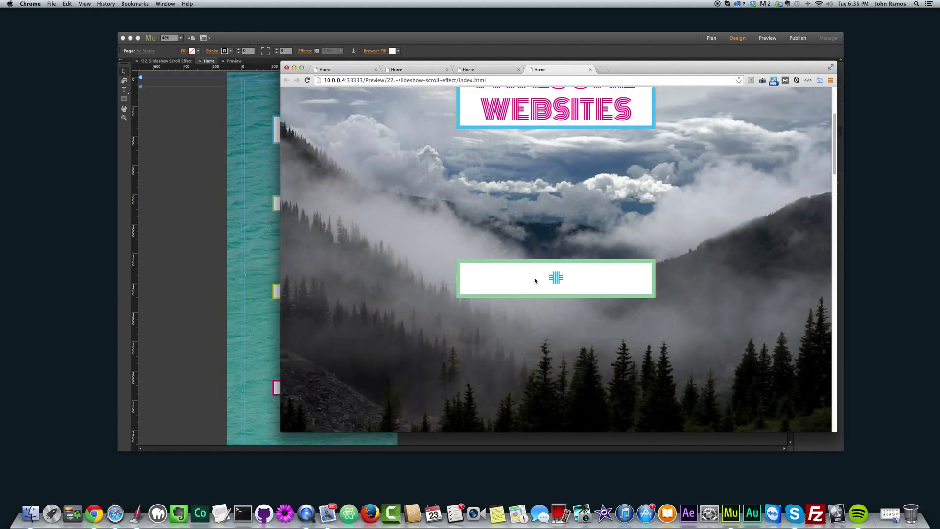
double_click(599, 274)
click(599, 274)
drag(832, 151, 816, 427)
- Change the slideshow's Key Position away from -200 px in Scroll Effects and apply it
click(239, 298)
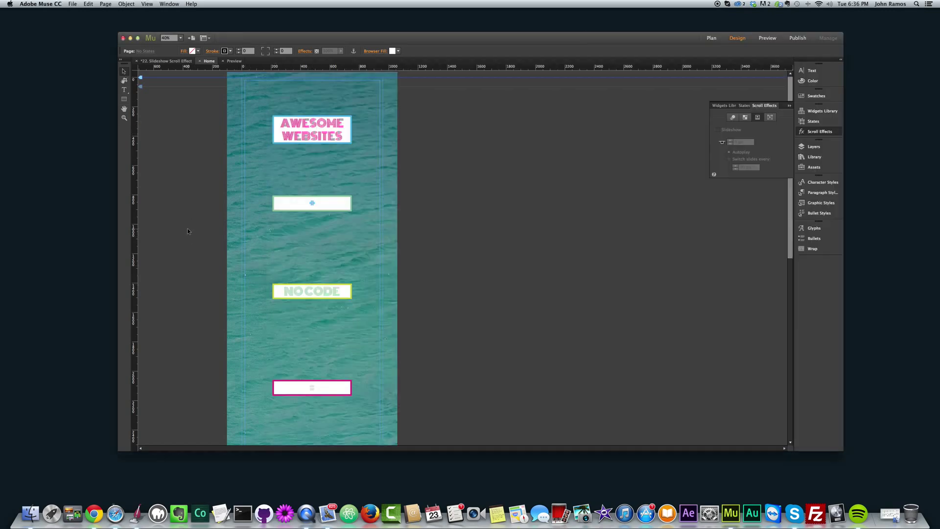
click(388, 157)
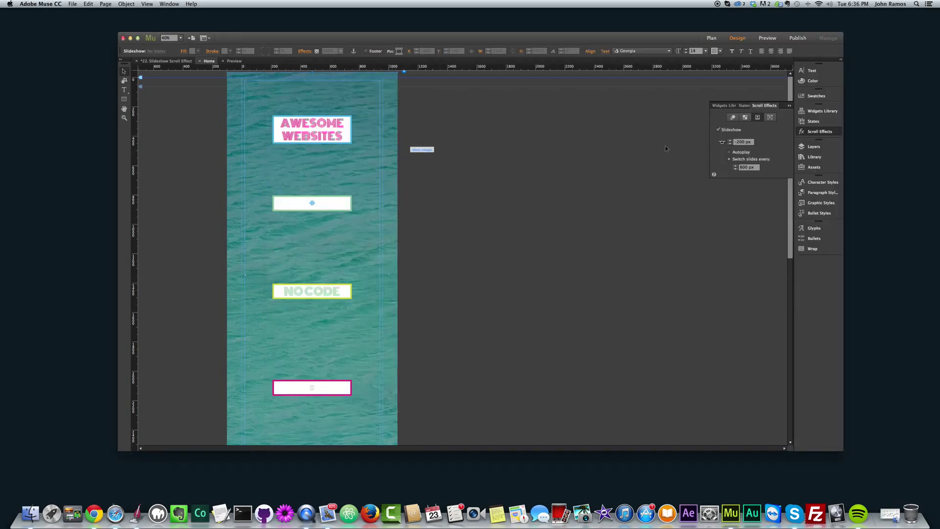
click(740, 142)
click(599, 195)
- Preview the page and scroll through the forest, camera, desk and raspberry slides
key(super+shift+e)
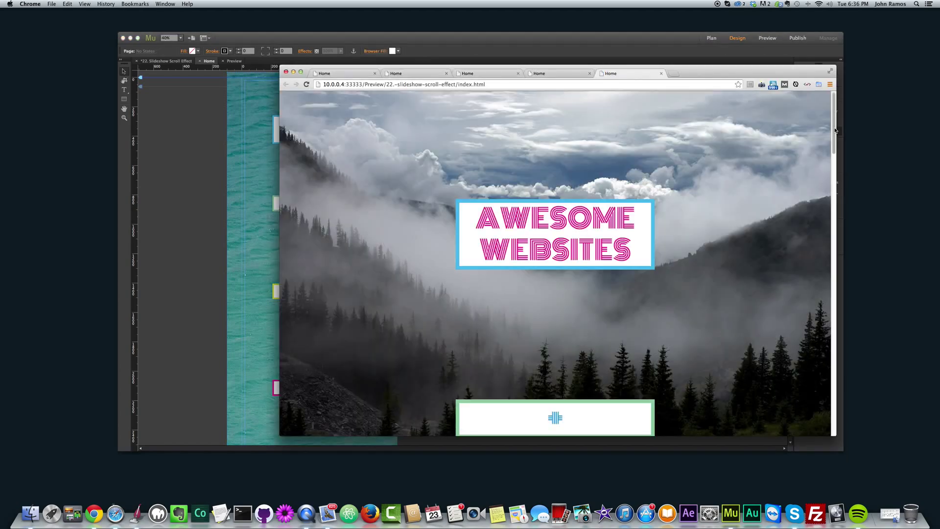
drag(832, 125, 831, 229)
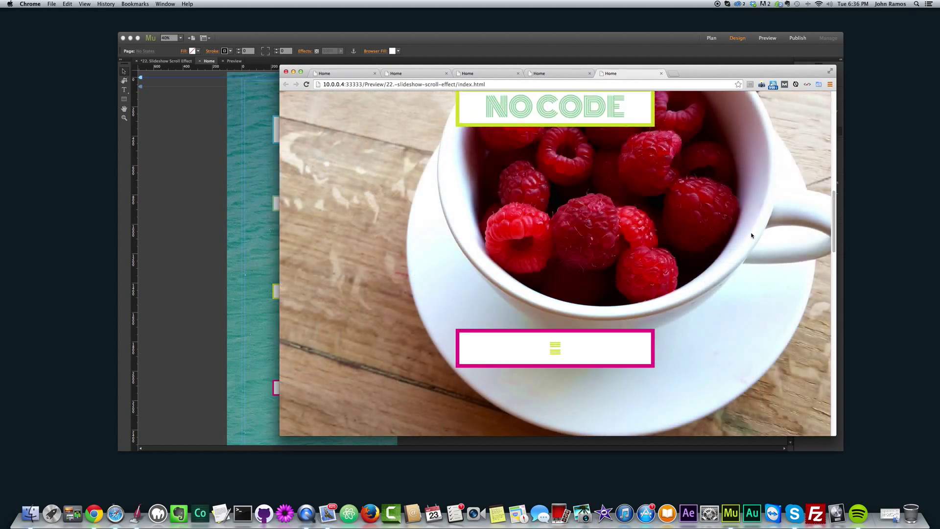
double_click(552, 344)
- Change the slideshow's Key Position from -400 px to -200 px and preview it in Chrome
click(278, 210)
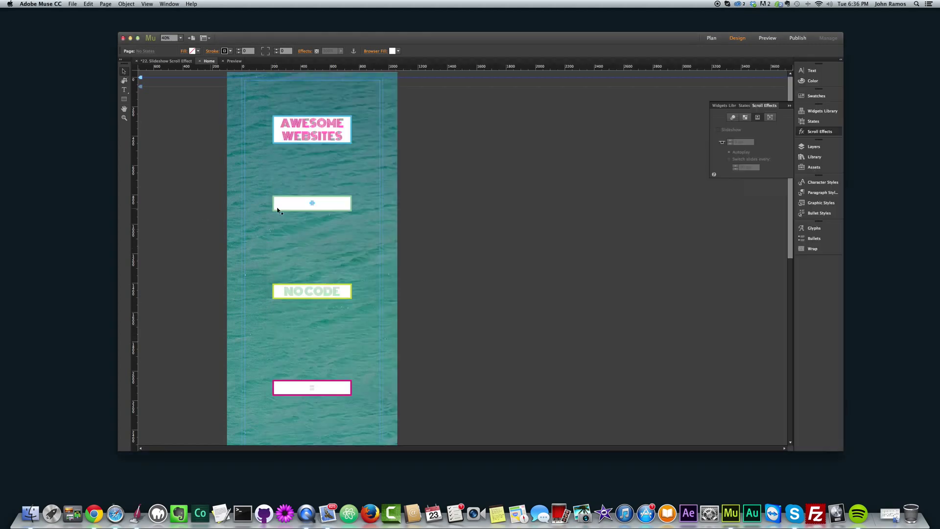
click(384, 213)
click(740, 143)
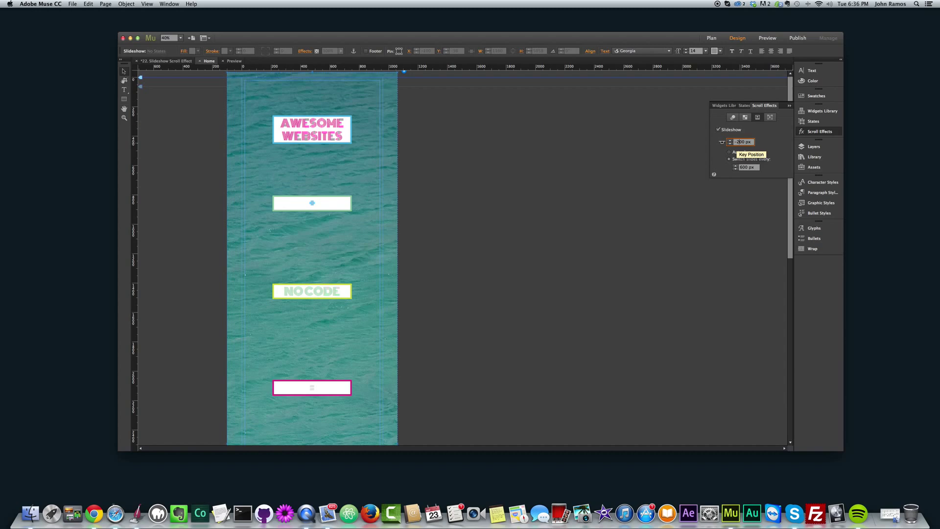
click(656, 172)
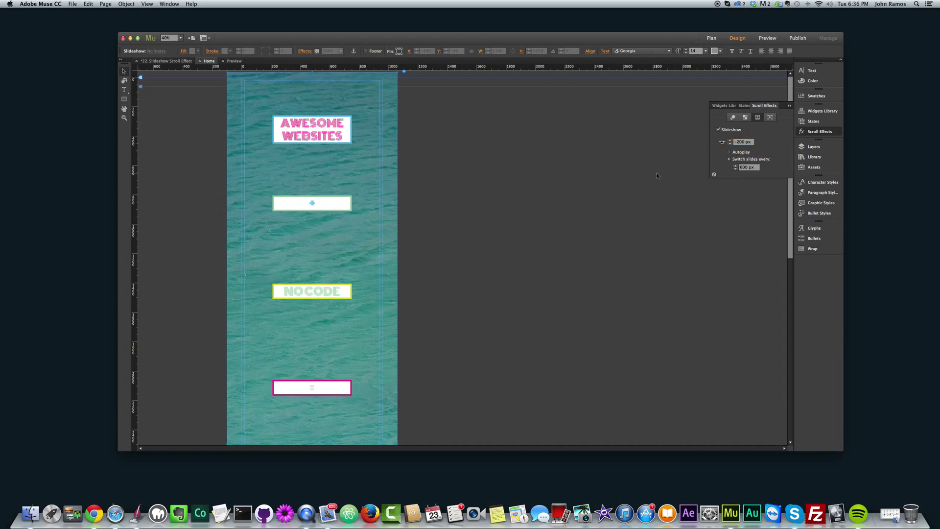
click(384, 142)
click(619, 171)
key(super+alt+e)
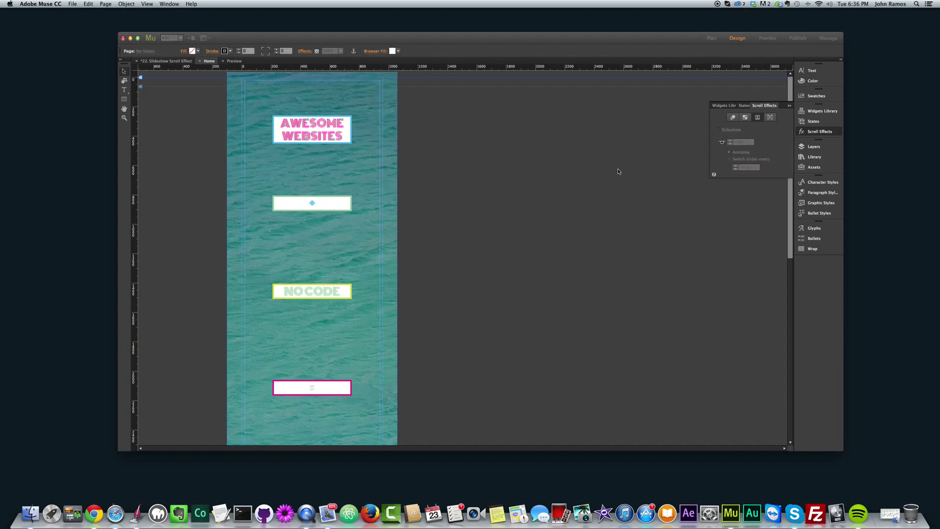
- Scroll the preview down to the MUSE FOR YOU logo and back, checking caption alignment
scroll(768, 141, down, 5)
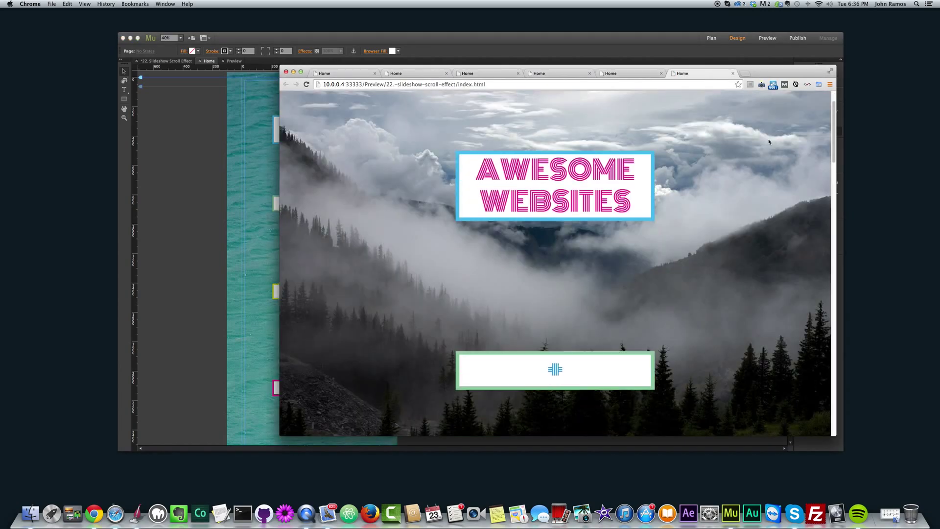
scroll(768, 142, down, 5)
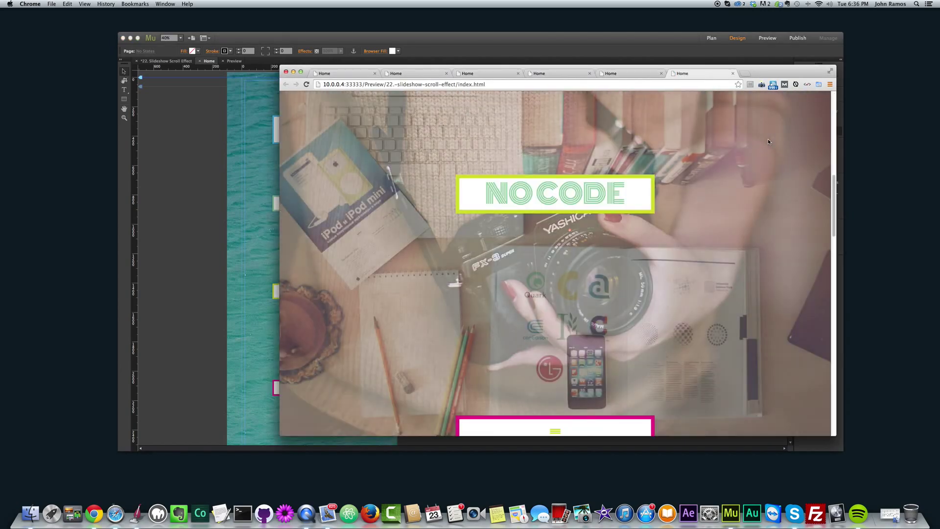
scroll(768, 142, down, 10)
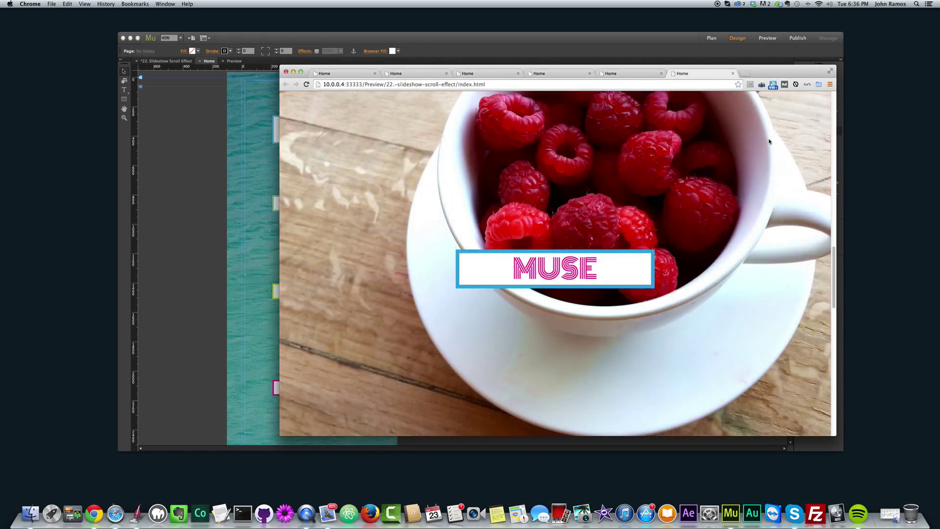
scroll(769, 141, down, 10)
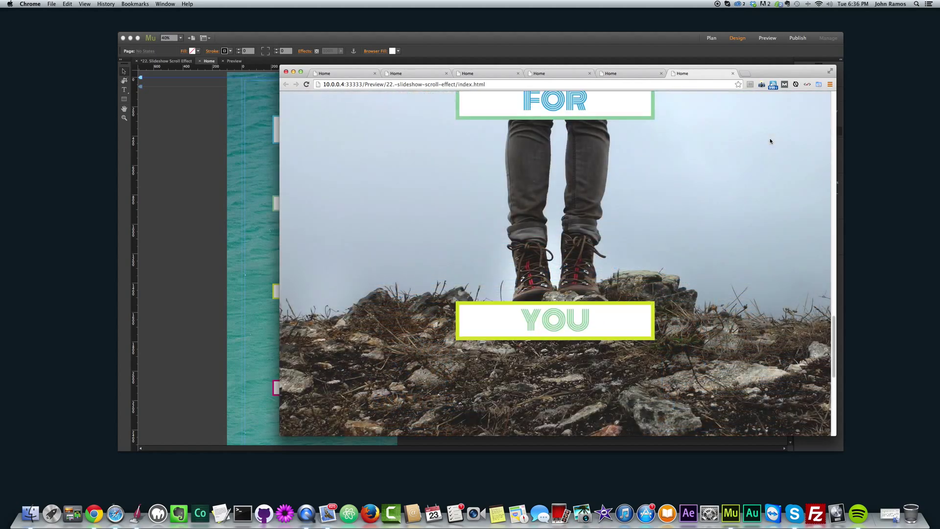
scroll(770, 137, down, 5)
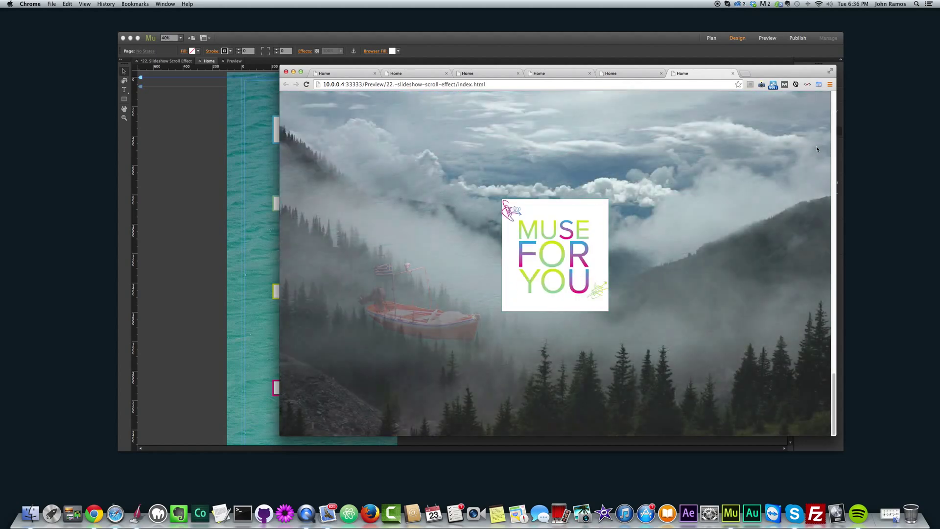
drag(835, 384, 825, 101)
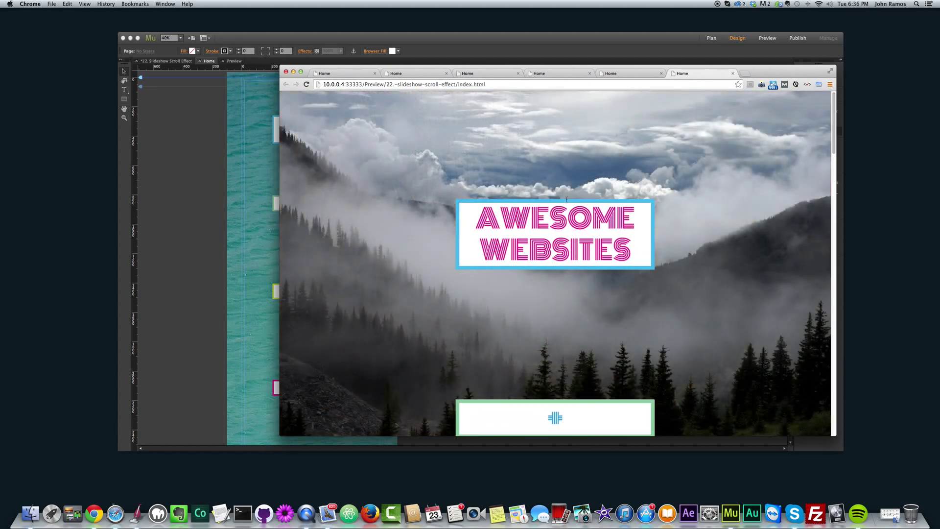
click(227, 181)
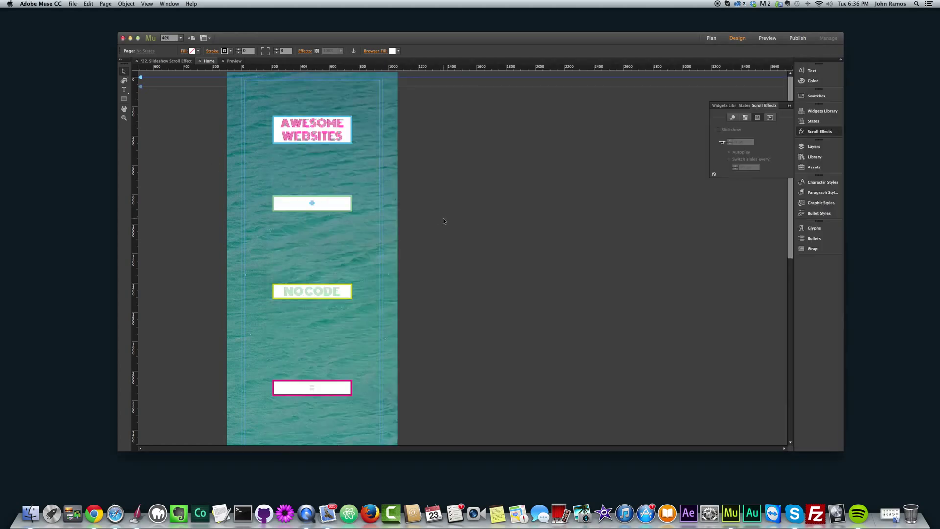